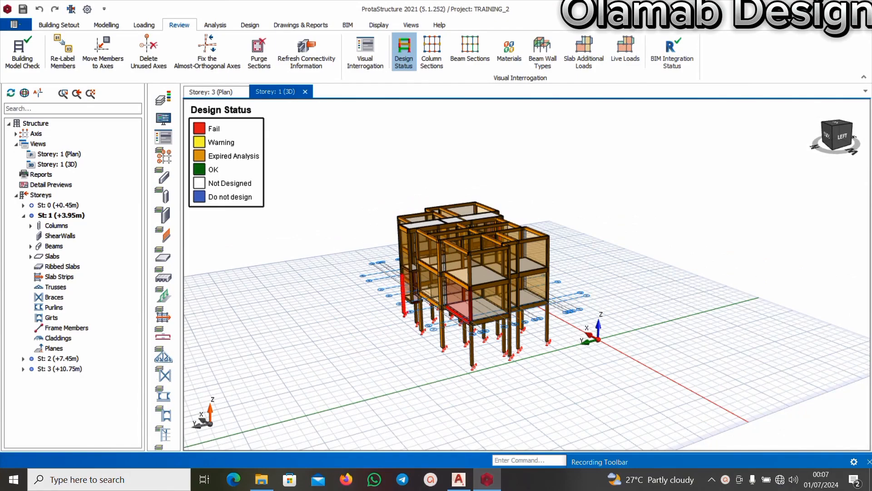
Step: Examine the design status colours of the 3D building model from all sides to locate failing members
scroll(427, 272, up, 3)
mouse_move(429, 280)
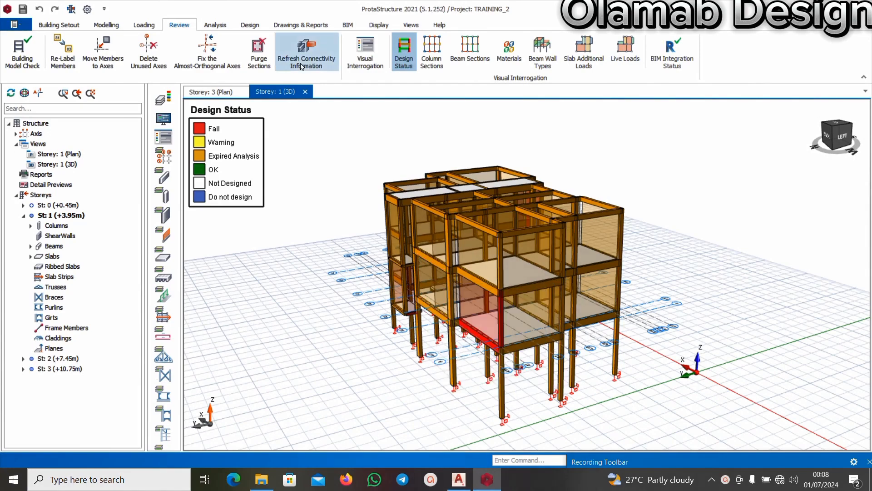
scroll(527, 210, up, 3)
scroll(519, 236, down, 3)
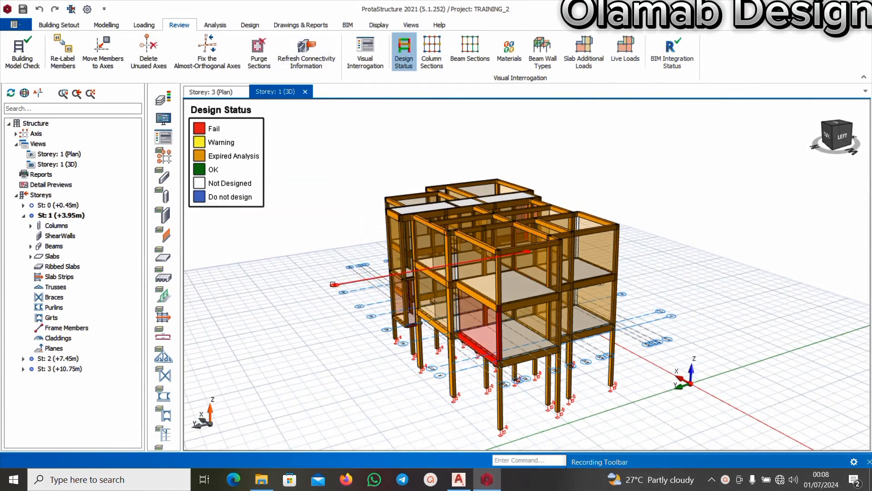
middle_drag(314, 335, 394, 338)
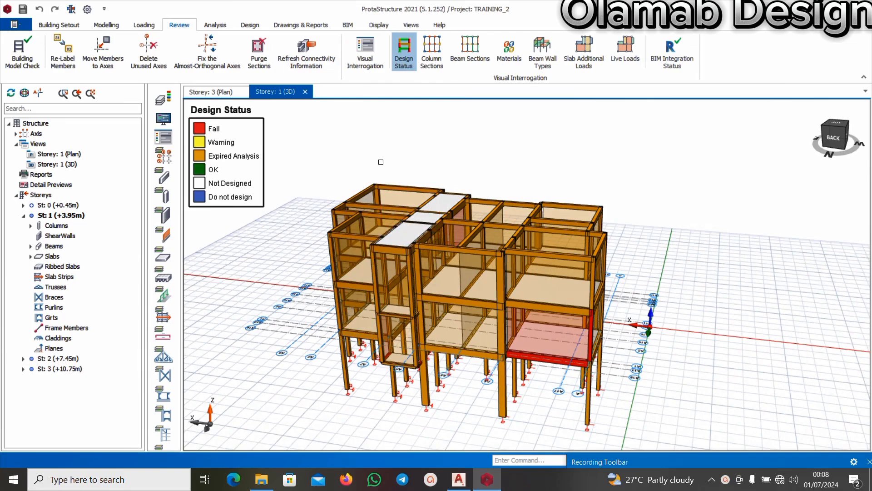
mouse_move(380, 161)
right_down()
mouse_move(395, 180)
mouse_move(407, 154)
mouse_move(377, 156)
right_up()
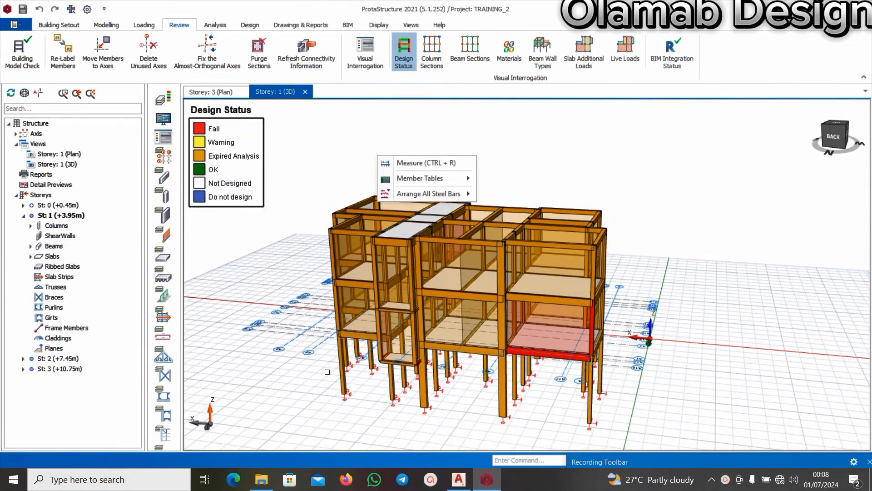
click(514, 168)
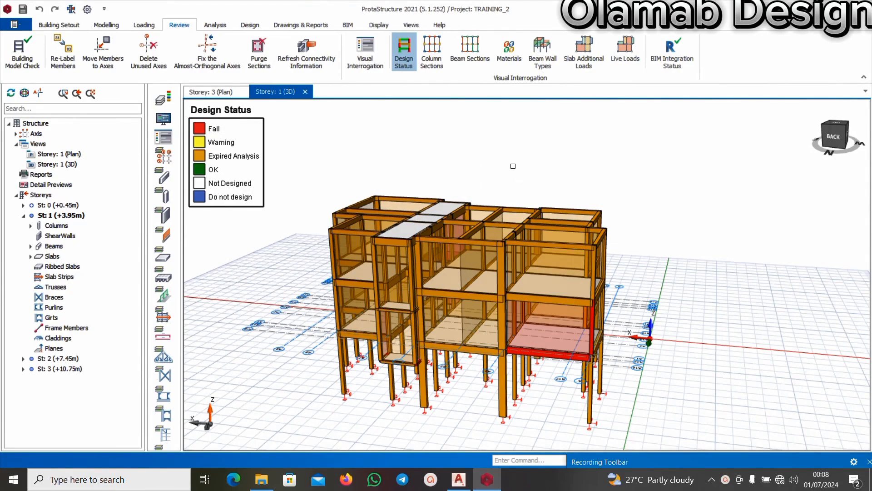
mouse_move(285, 221)
middle_down()
mouse_move(584, 231)
mouse_move(278, 231)
middle_up()
scroll(318, 270, down, 4)
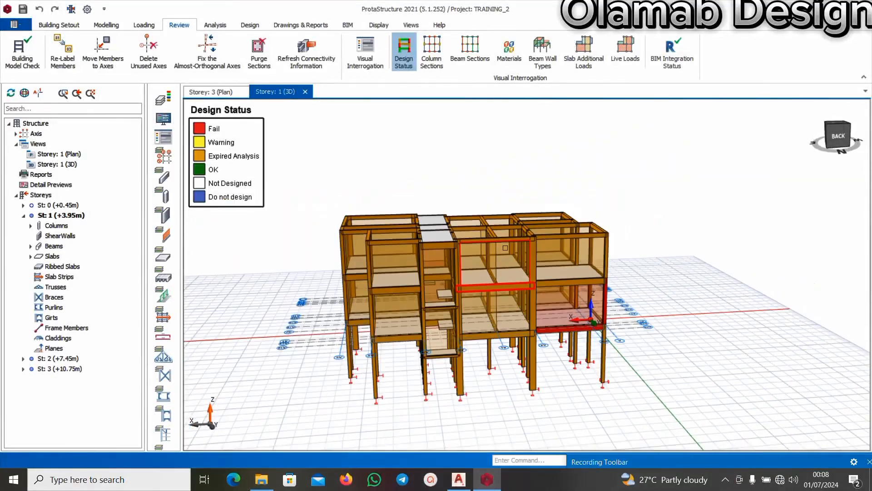
middle_drag(318, 270, 629, 278)
scroll(380, 229, up, 3)
scroll(377, 208, down, 3)
middle_drag(377, 207, 559, 216)
scroll(563, 217, up, 3)
middle_drag(685, 218, 419, 206)
scroll(395, 206, down, 5)
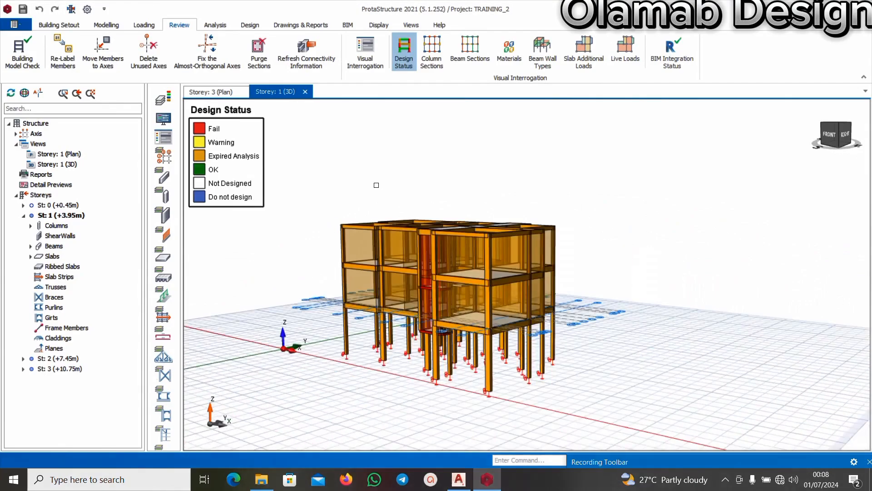
middle_drag(377, 185, 508, 195)
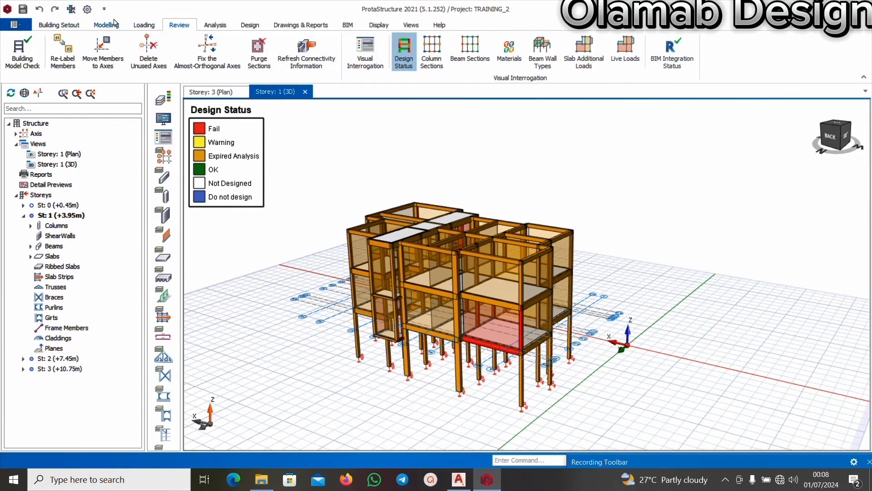
Step: Open the project options and review the beam parameters for floor beams and foundation beams, including steel diameters and concrete covers
click(88, 9)
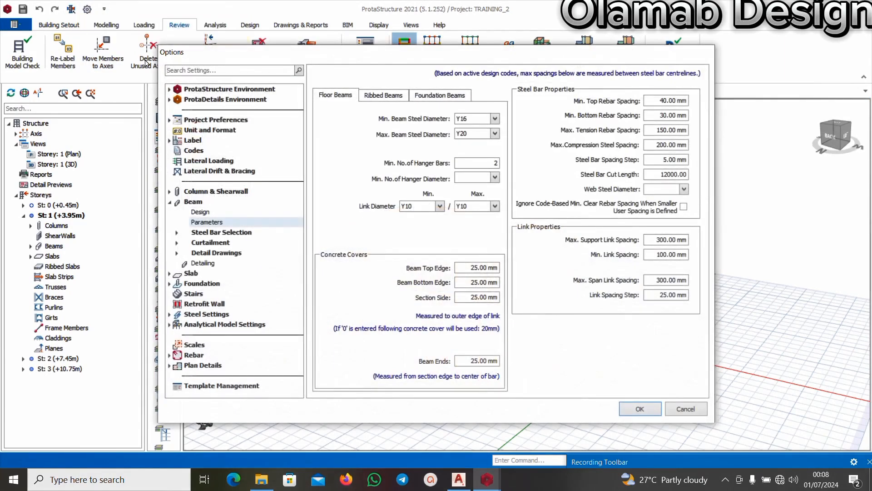
click(208, 223)
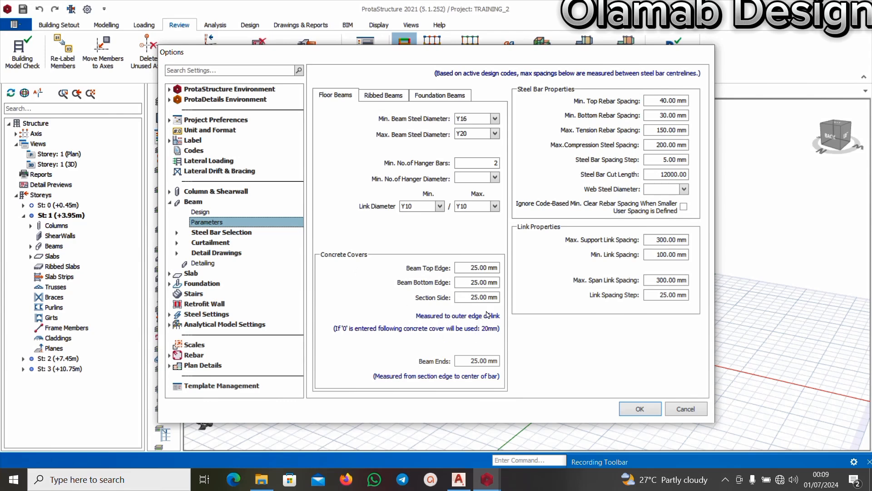
click(448, 95)
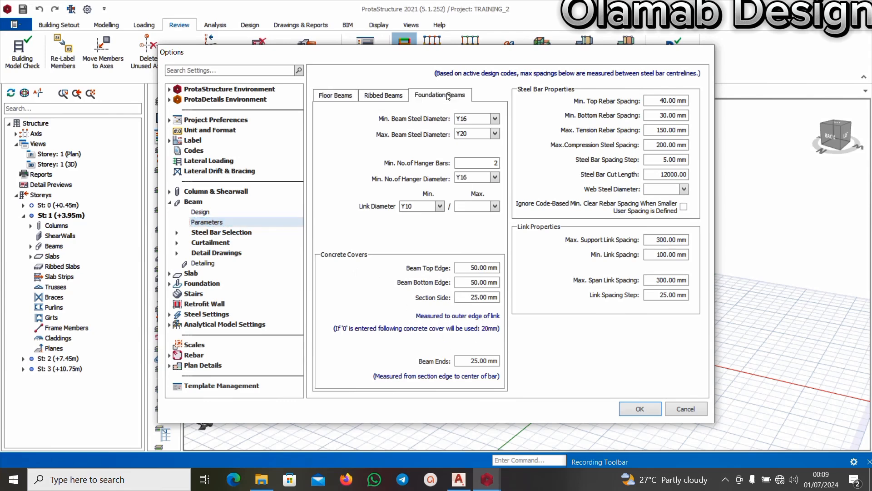
click(333, 98)
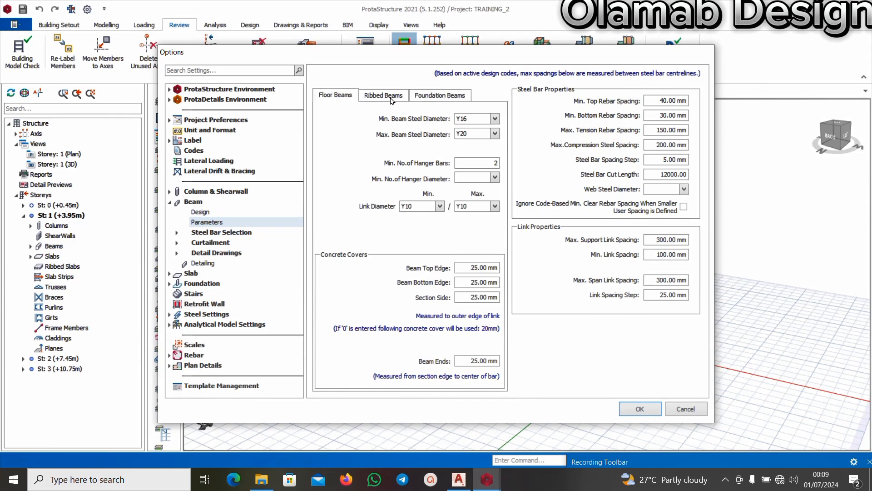
click(436, 97)
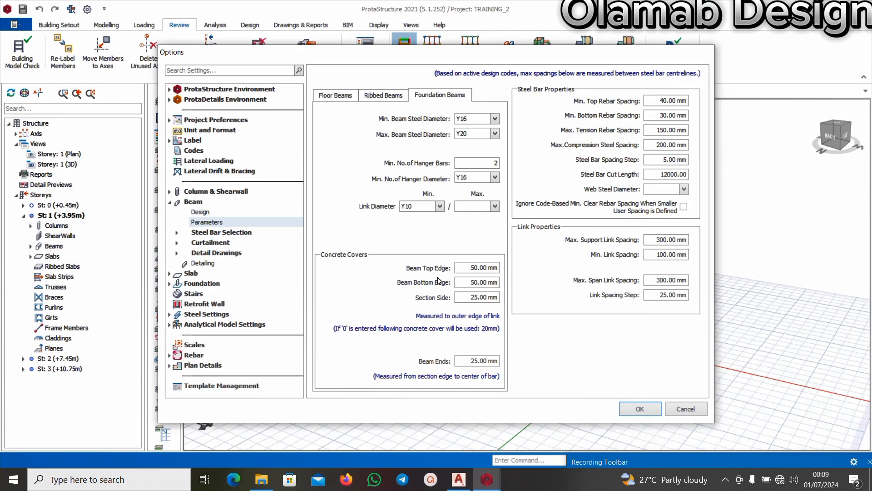
Step: Set the minimum steel bar size for slab rebars to Y12, accept the options, and save the project
click(191, 274)
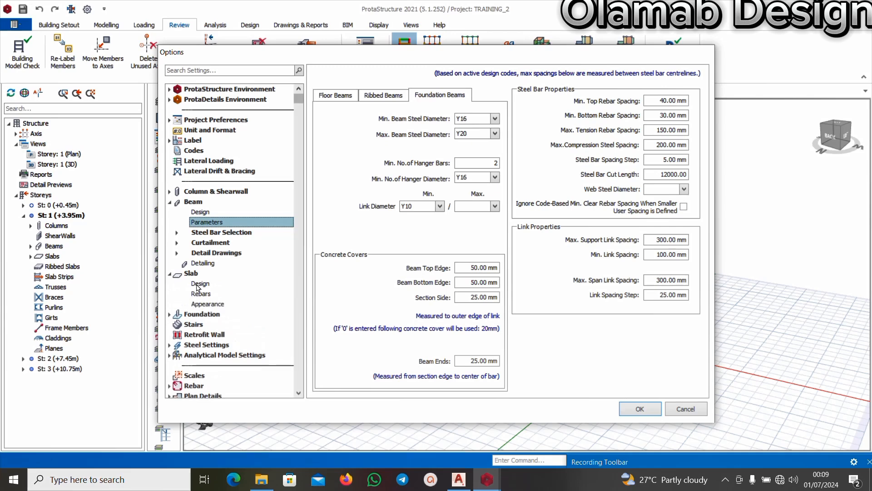
click(204, 296)
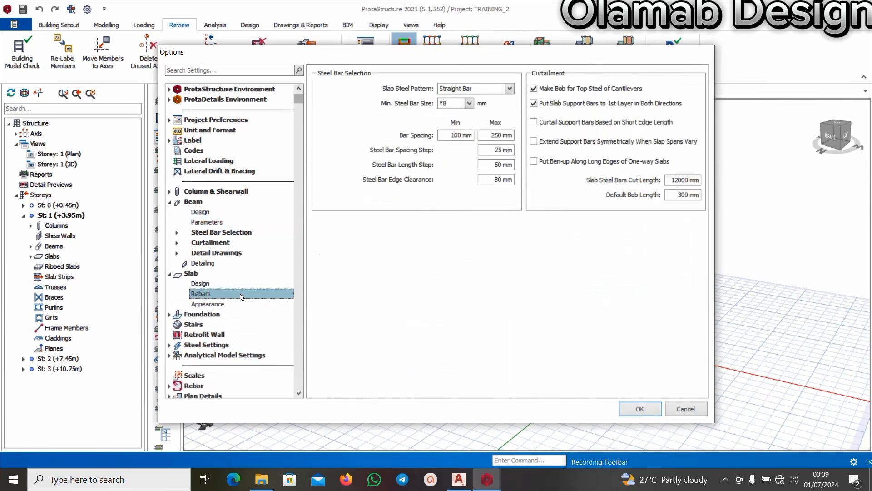
click(469, 104)
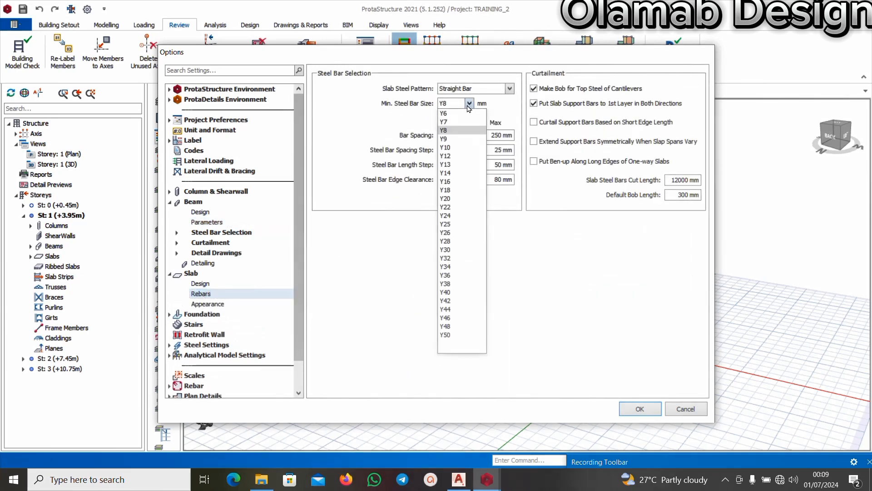
click(458, 158)
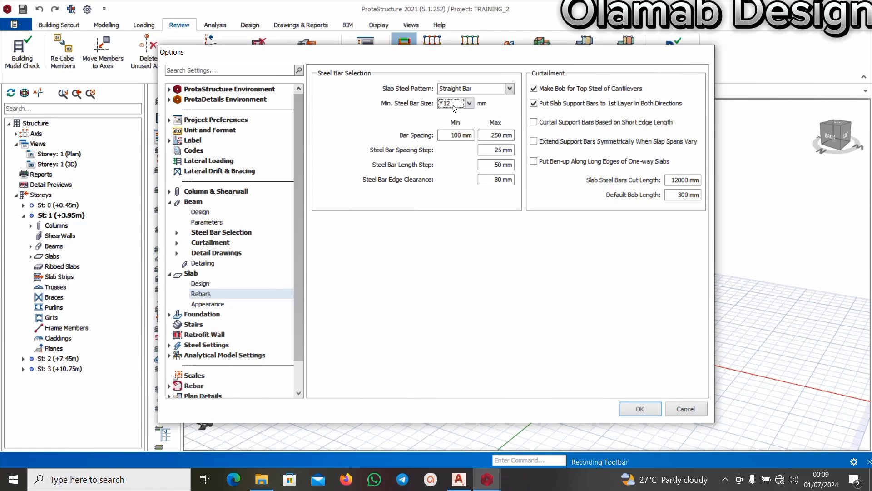
click(500, 134)
click(639, 409)
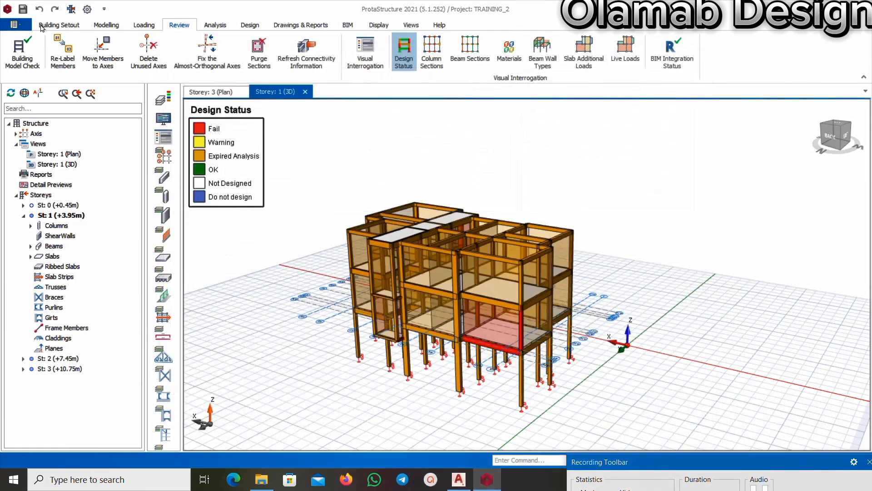
click(23, 9)
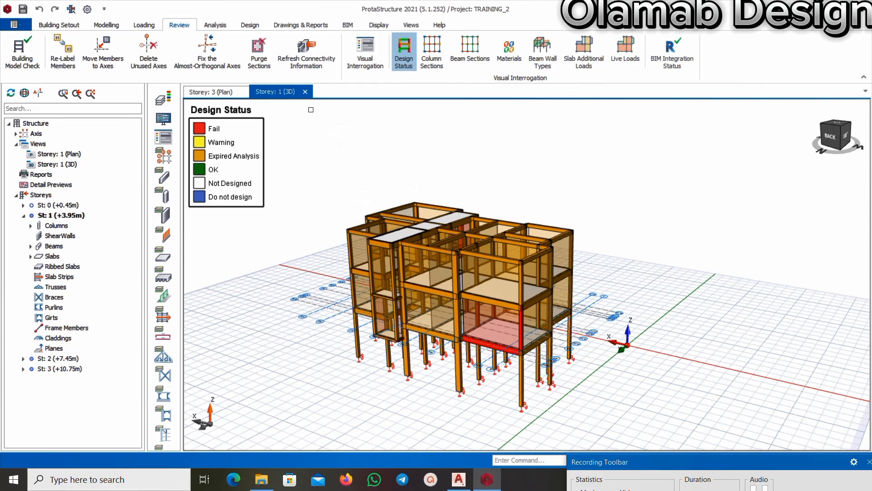
Step: Inspect the columns, beams and slabs of the 3D building model from different angles before analysis
scroll(499, 313, up, 2)
scroll(458, 335, down, 3)
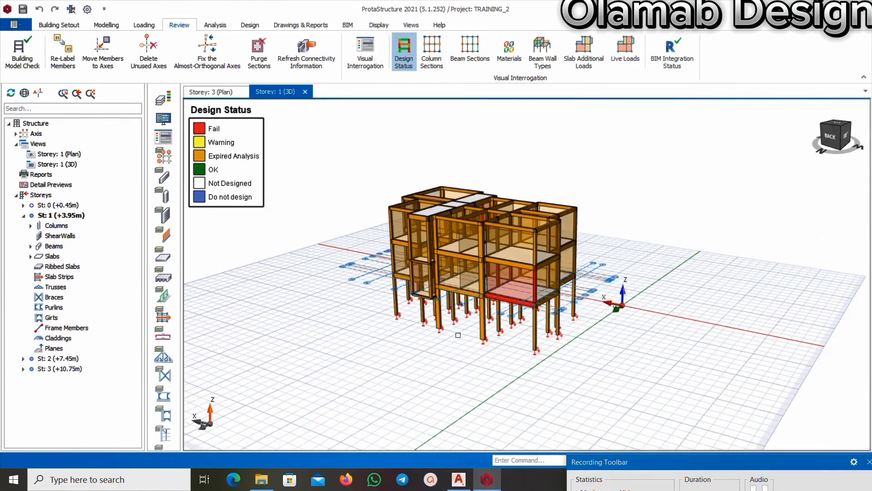
middle_drag(458, 335, 209, 210)
scroll(568, 281, up, 2)
scroll(566, 272, down, 2)
scroll(453, 272, up, 3)
scroll(453, 272, down, 3)
scroll(498, 305, up, 3)
scroll(498, 305, down, 3)
scroll(550, 274, up, 3)
scroll(551, 274, down, 3)
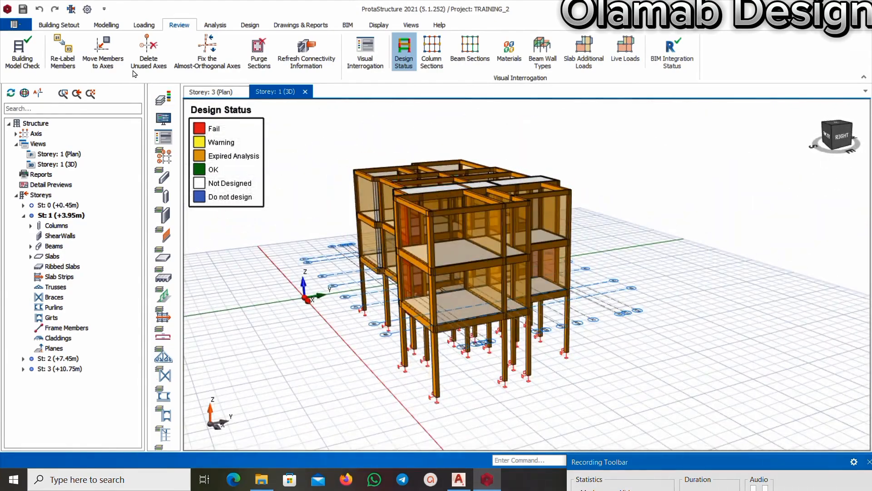
middle_drag(393, 214, 536, 309)
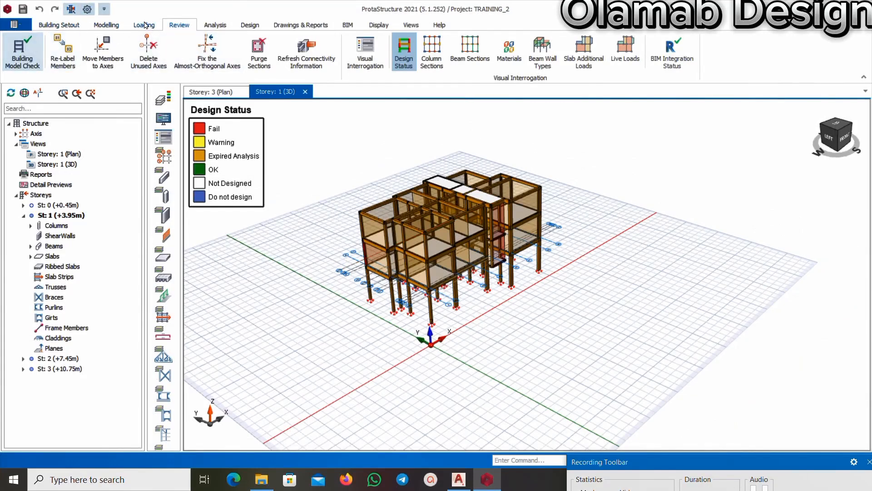
Step: Run the building analysis with column/wall and beam reinforcement design enabled, re-selecting bars for both
click(215, 25)
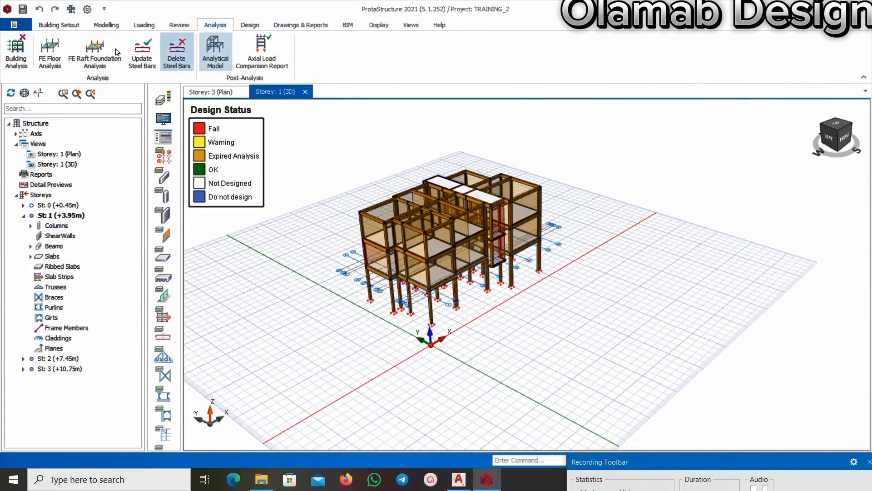
click(16, 52)
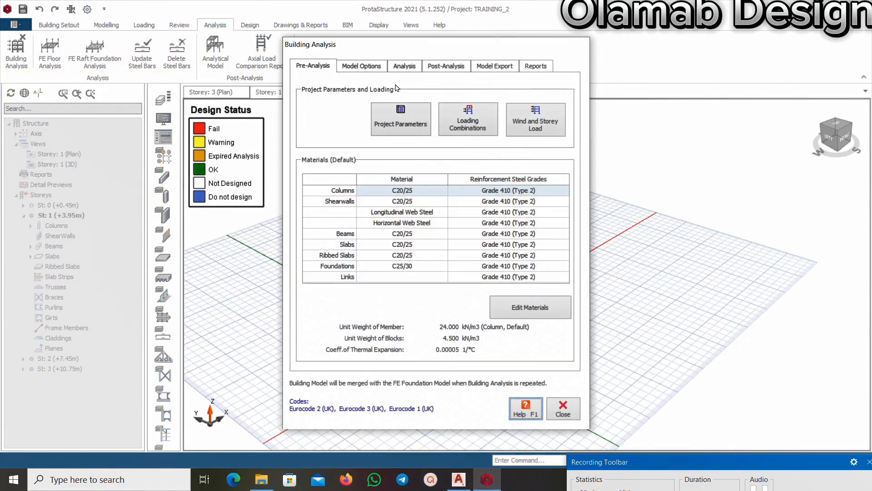
click(404, 66)
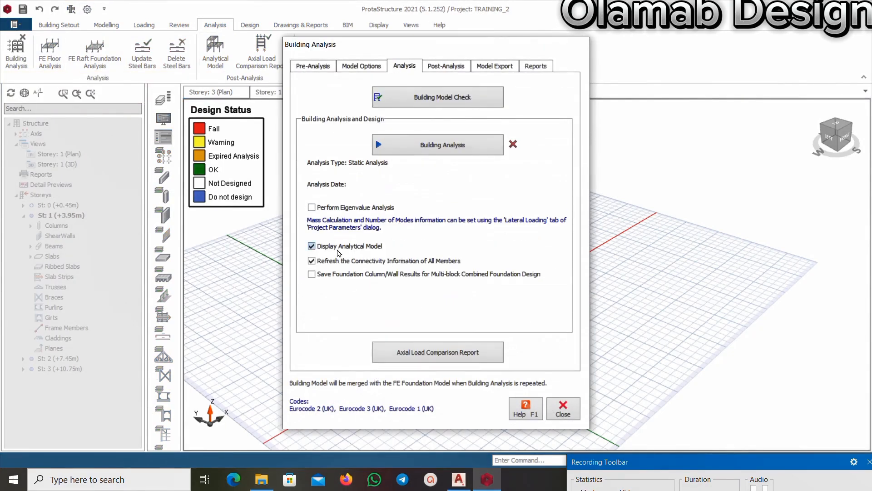
click(439, 152)
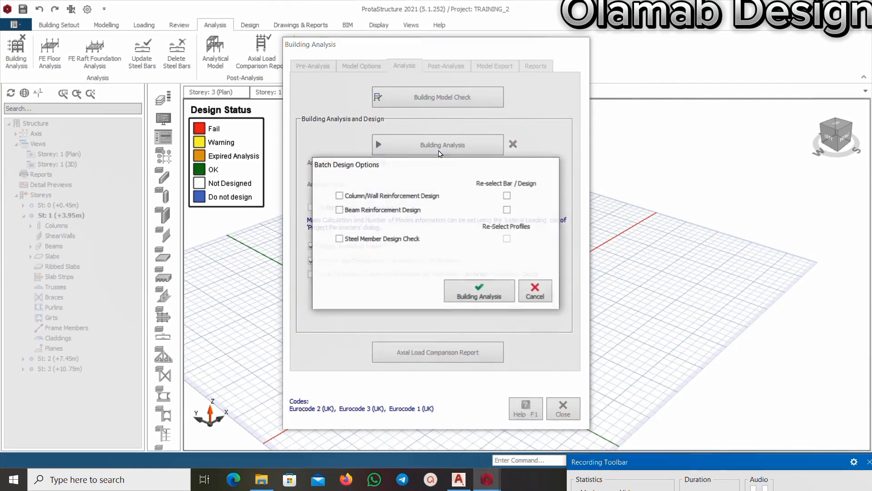
click(339, 196)
click(339, 209)
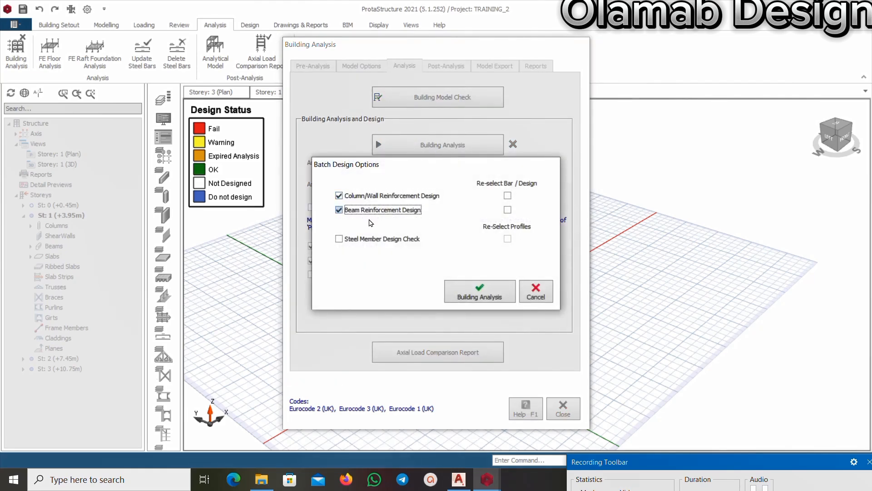
click(507, 195)
click(508, 210)
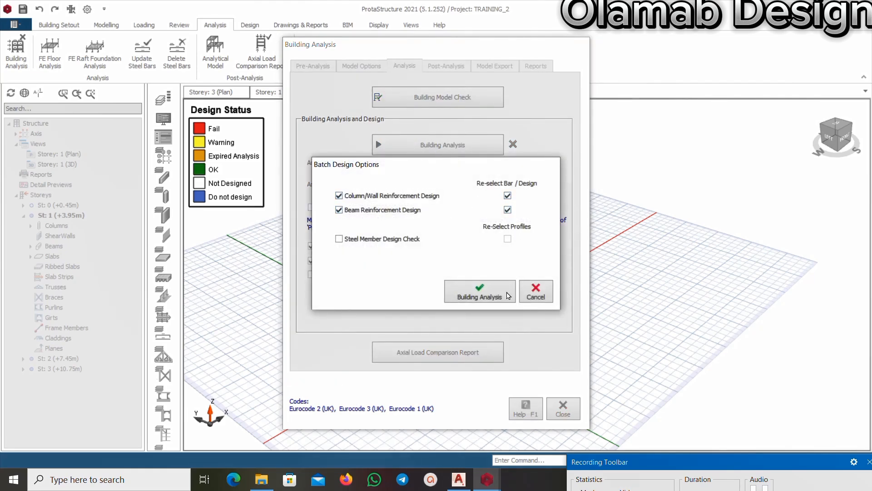
click(480, 293)
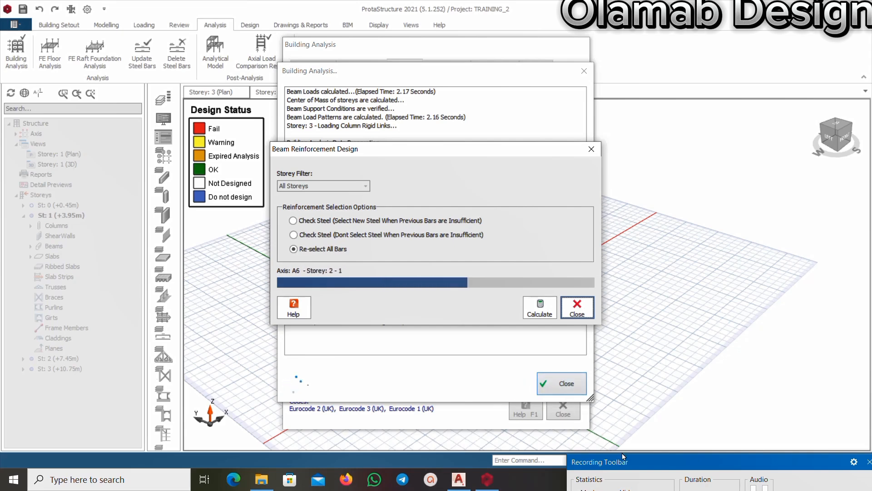
mouse_move(624, 457)
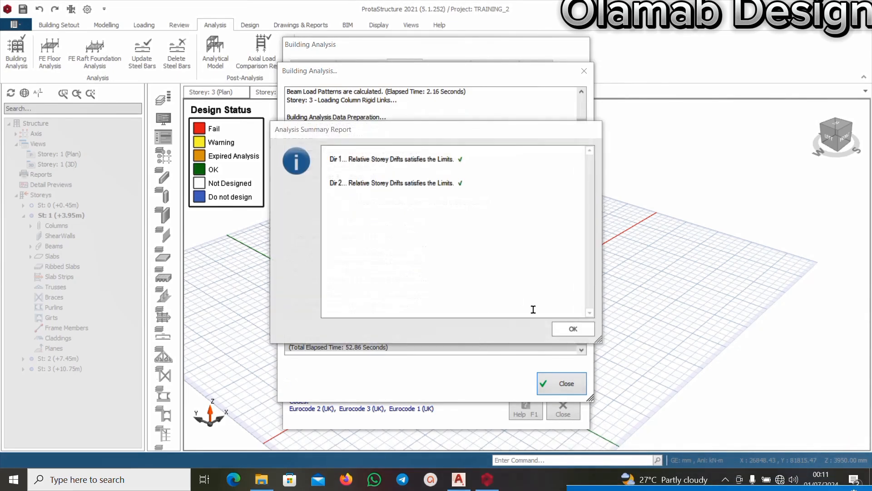
Step: Dismiss the analysis summary report, close the building analysis dialogs, and close the analytical model view
click(573, 328)
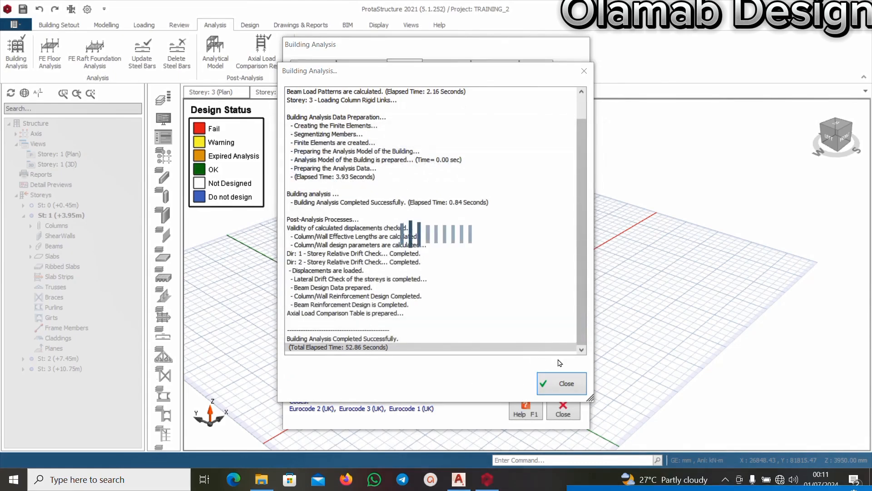
click(559, 384)
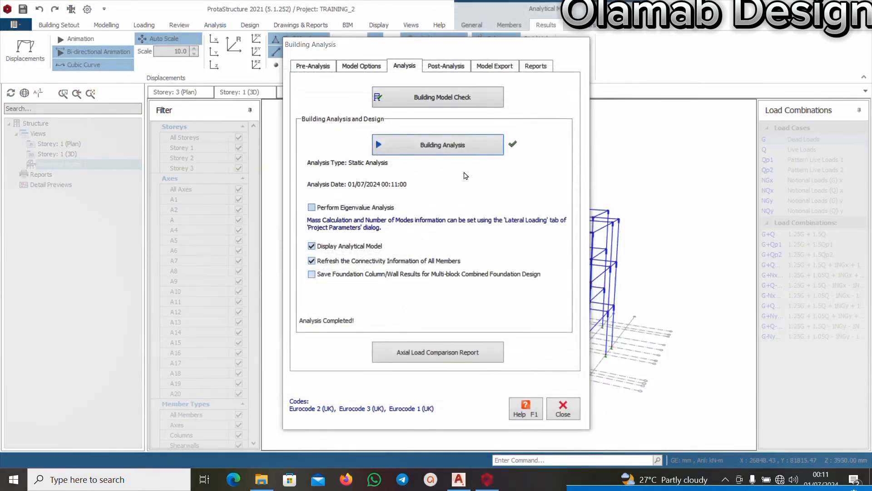
click(562, 412)
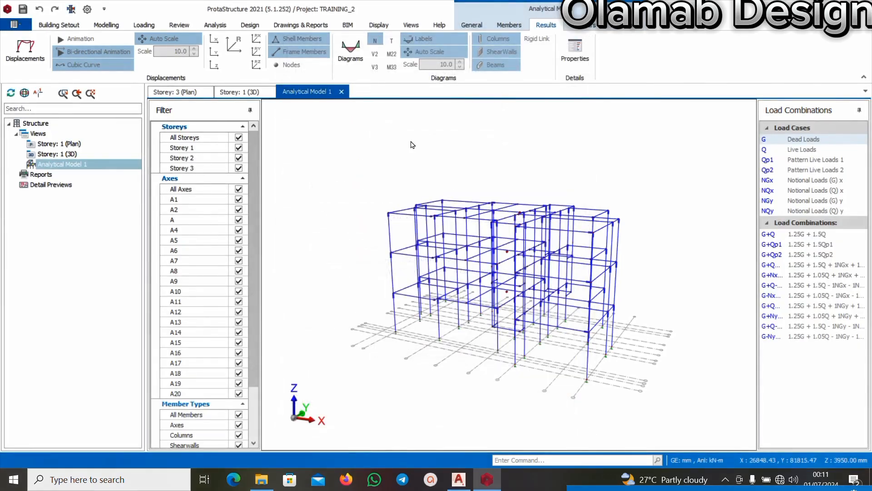
click(343, 92)
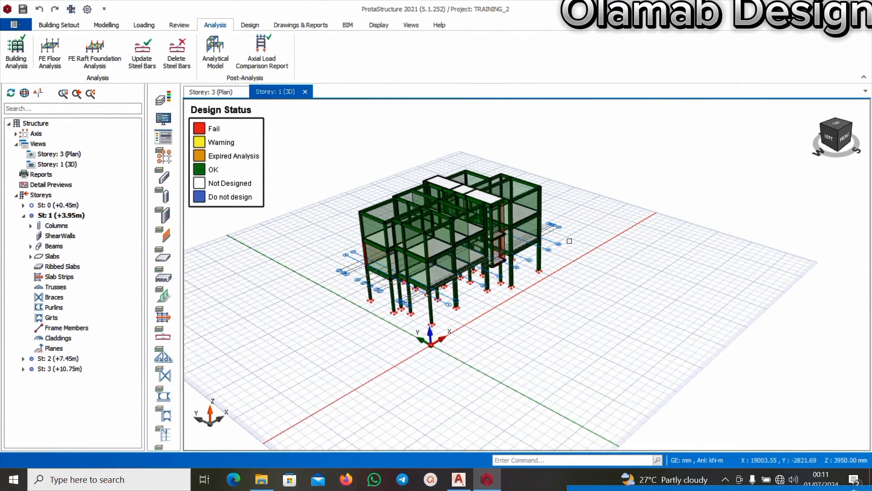
Step: Inspect the design status colours of the building's members from the front and back for failures
scroll(568, 241, up, 5)
scroll(554, 283, down, 3)
middle_drag(583, 336, 513, 310)
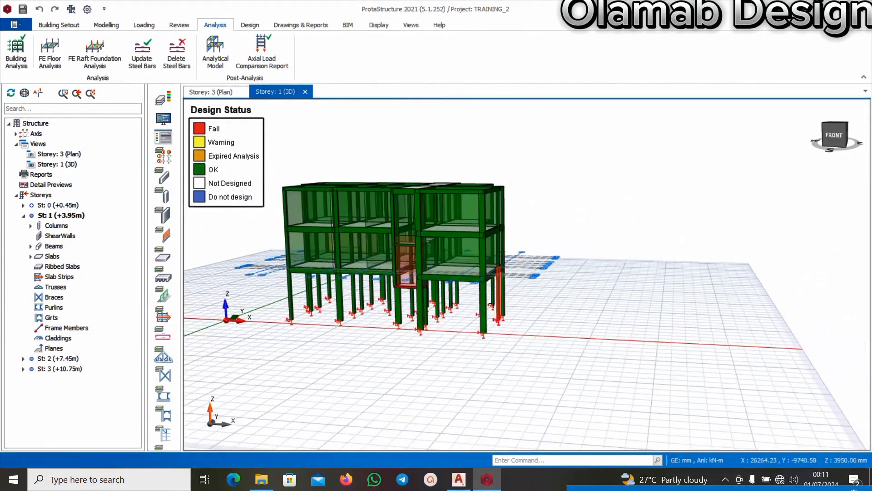
scroll(415, 290, up, 4)
scroll(413, 289, down, 3)
middle_drag(321, 226, 504, 327)
scroll(661, 242, up, 4)
scroll(508, 295, down, 2)
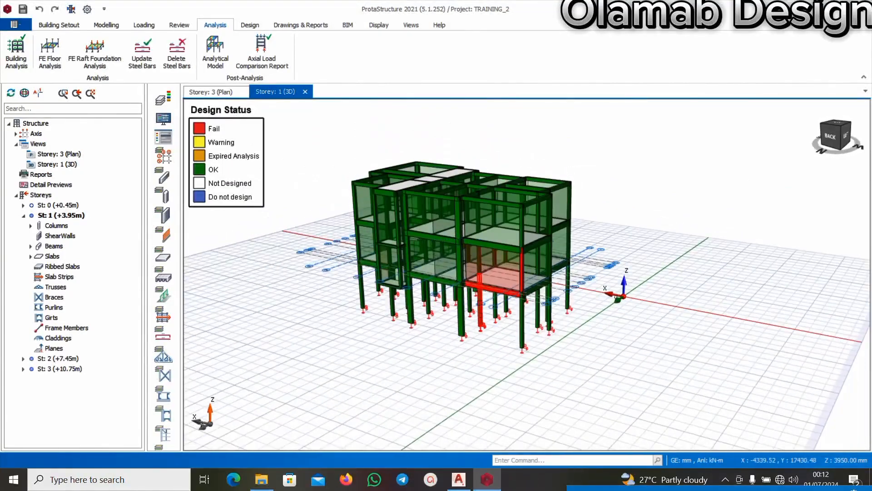
Step: Examine beam 1B3 and the adjoining corner column at the back of the building up close
middle_drag(519, 284, 489, 338)
scroll(555, 191, up, 3)
scroll(555, 191, up, 2)
scroll(491, 273, down, 2)
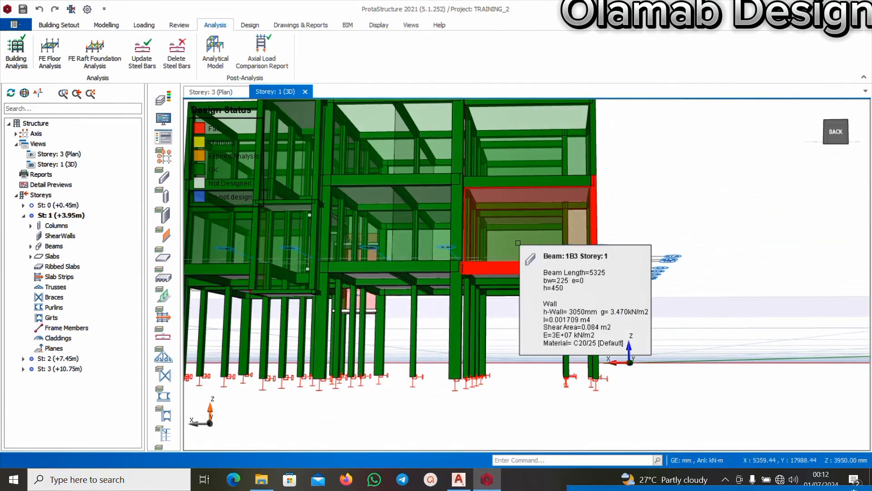
scroll(518, 243, down, 5)
middle_drag(517, 243, 545, 227)
scroll(493, 228, up, 6)
scroll(541, 249, down, 6)
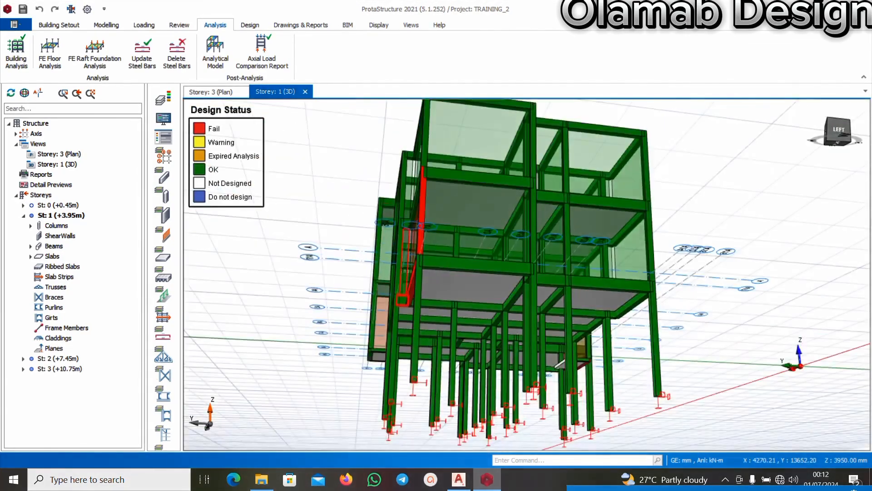
Step: Examine the beams and columns around the front staircase bay and compare them with the side elevation
middle_drag(593, 265, 453, 312)
scroll(453, 312, up, 6)
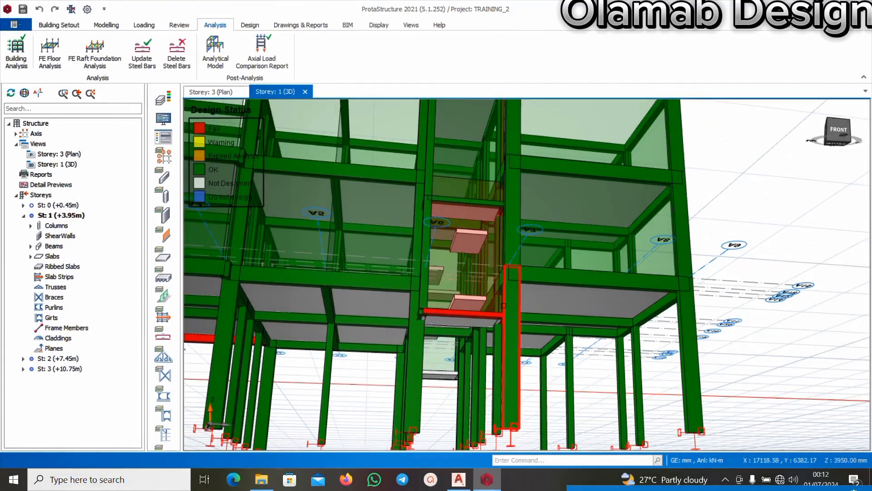
scroll(453, 312, down, 6)
middle_drag(395, 312, 520, 328)
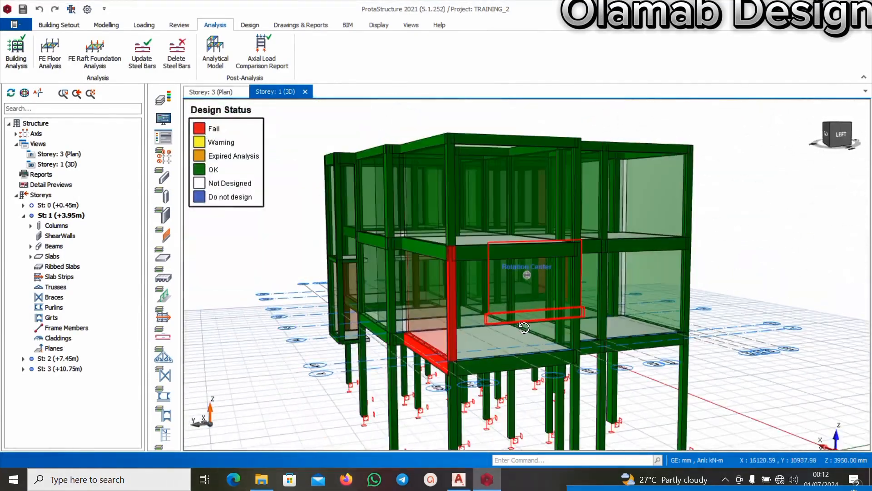
scroll(414, 314, down, 5)
scroll(477, 307, up, 12)
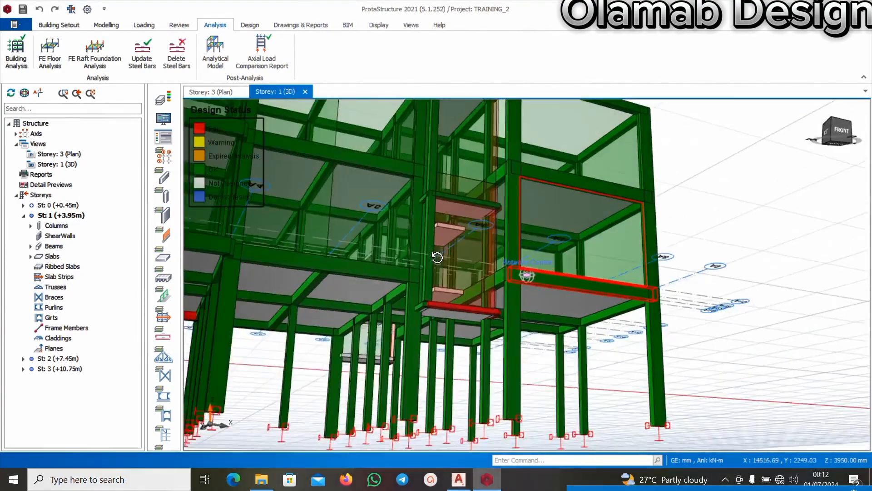
scroll(524, 290, down, 10)
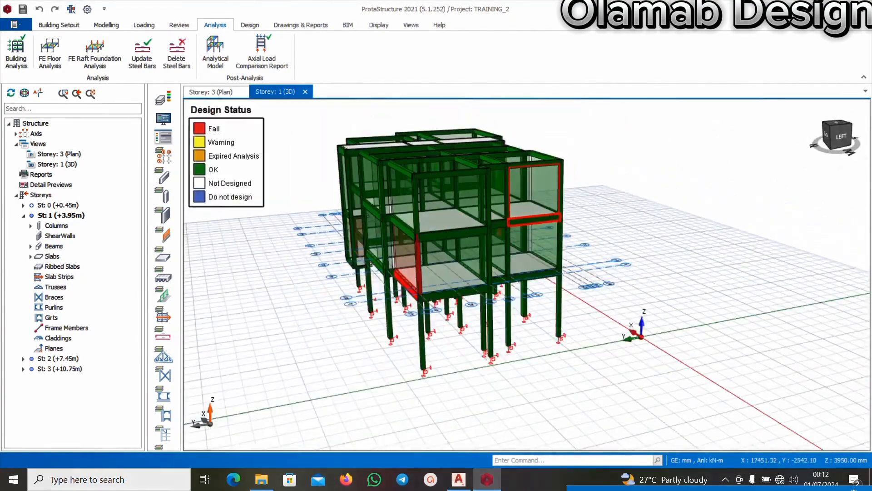
Step: Open the section design of storey 1 beam 1B3 and agree to update its rebars
middle_drag(461, 313, 513, 291)
scroll(547, 240, up, 7)
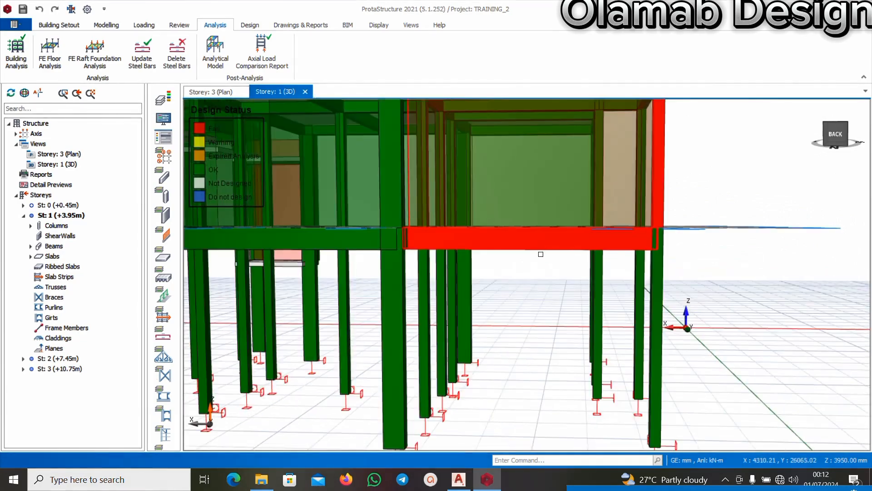
click(552, 245)
right_click(552, 246)
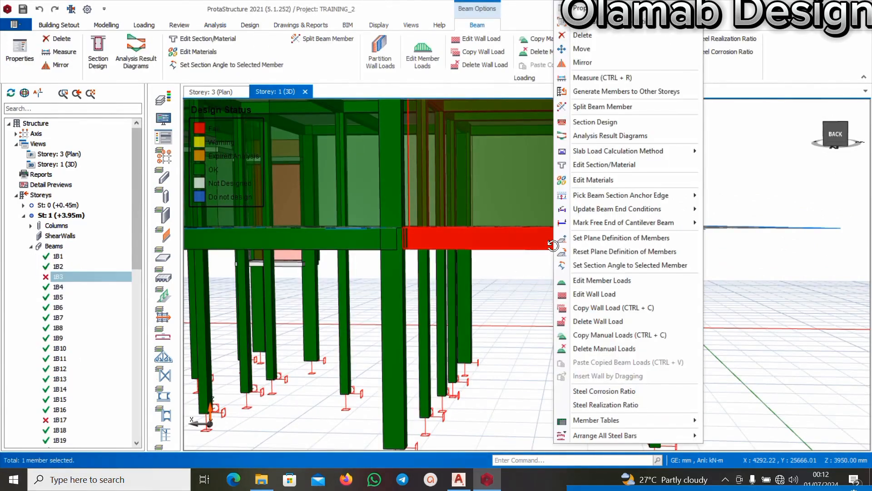
click(588, 122)
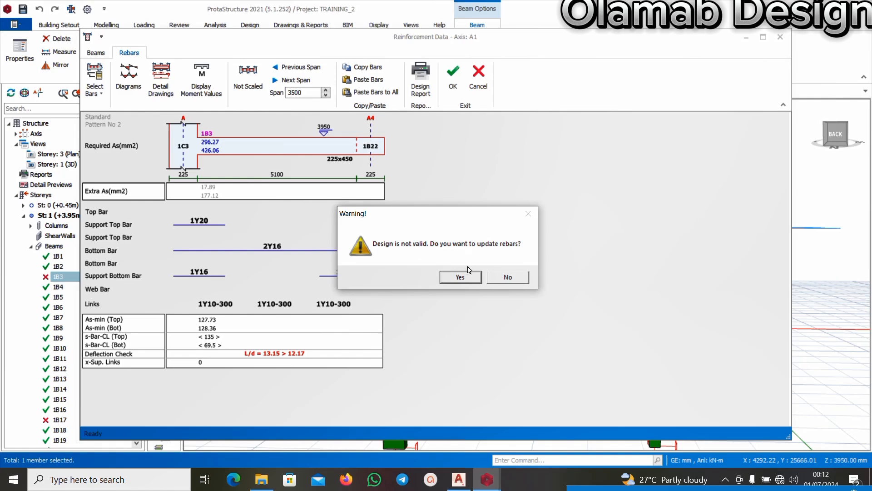
click(456, 277)
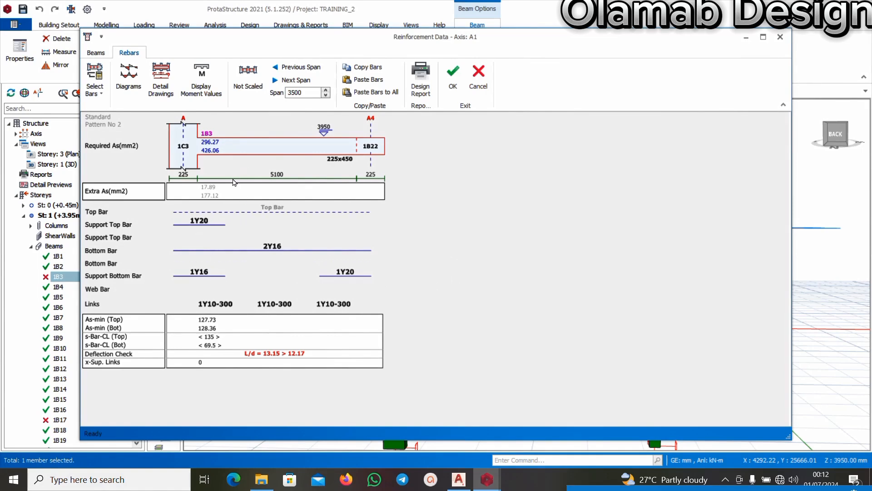
Step: Check beam 1B3's geometry and interactive design parameters, then accept both the parameters and the reinforcement data
click(96, 55)
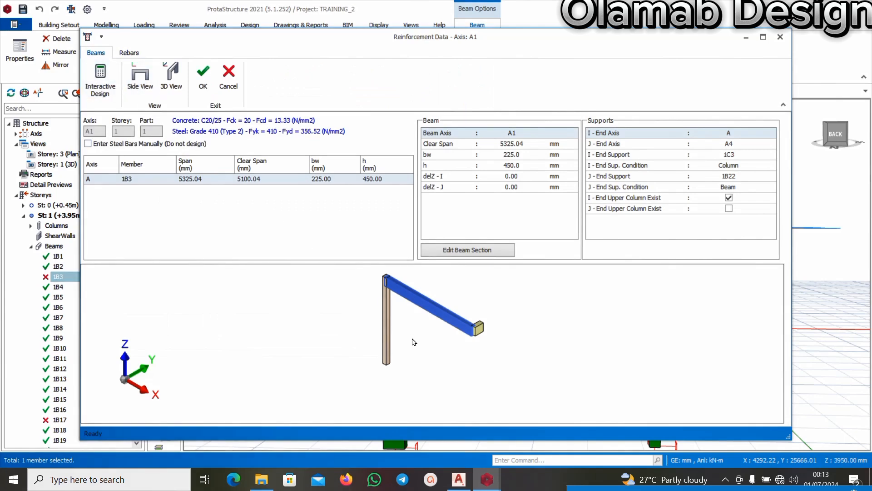
middle_drag(418, 348, 457, 339)
scroll(450, 302, up, 5)
scroll(442, 311, down, 5)
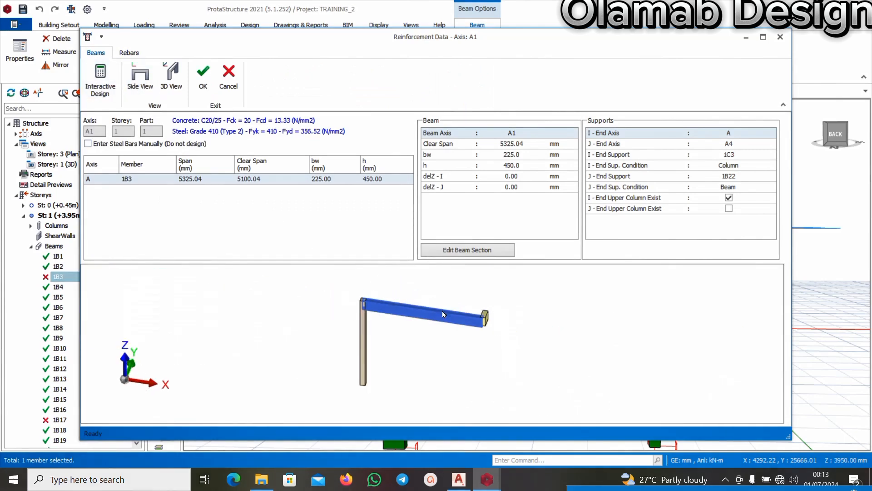
middle_drag(507, 374, 371, 355)
scroll(395, 344, up, 3)
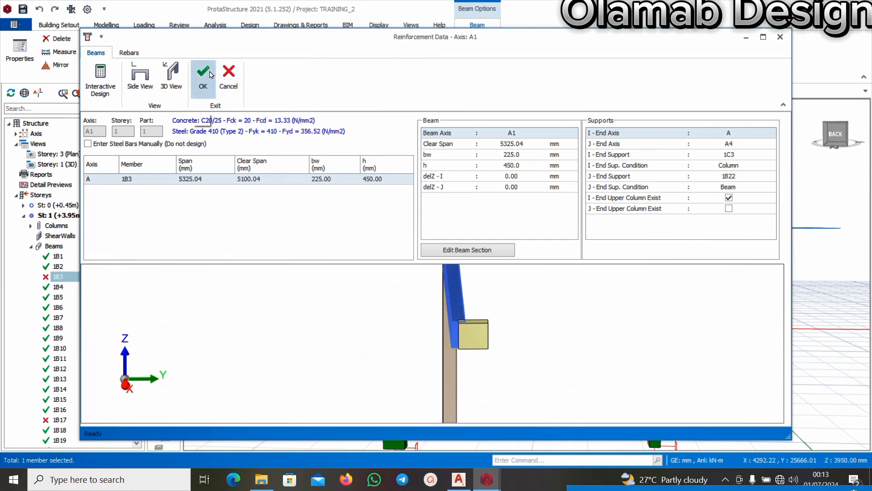
click(100, 78)
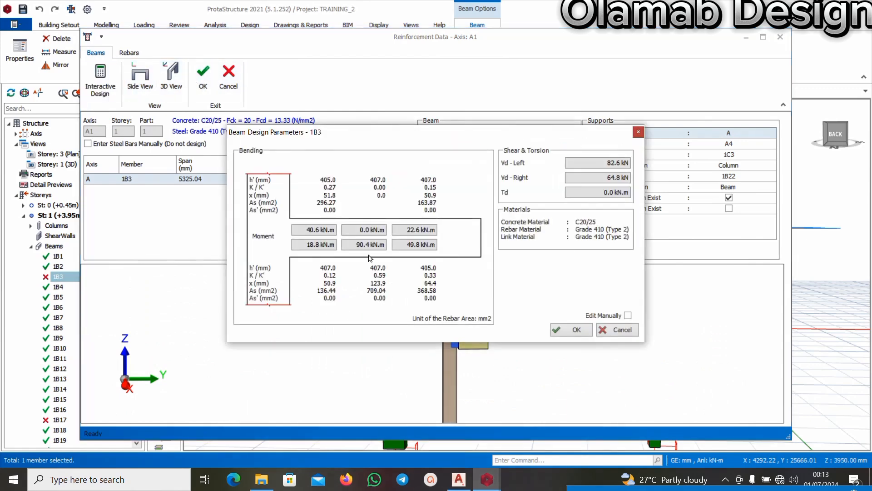
click(582, 330)
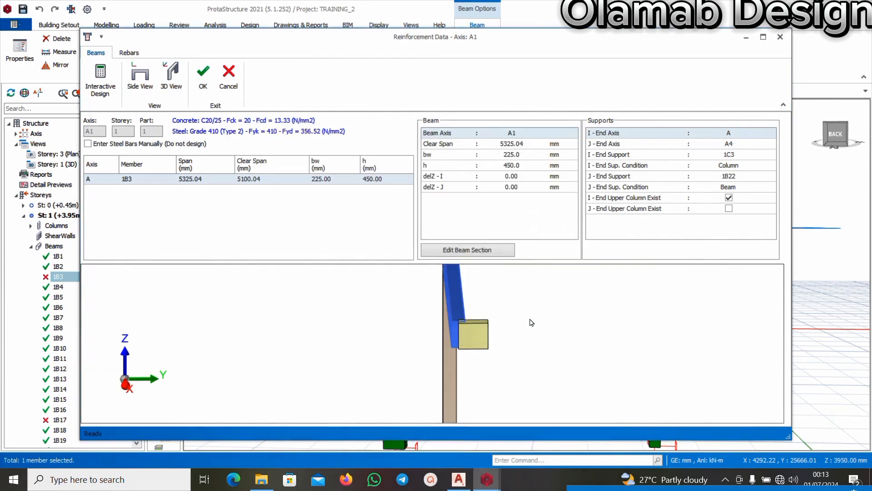
click(203, 81)
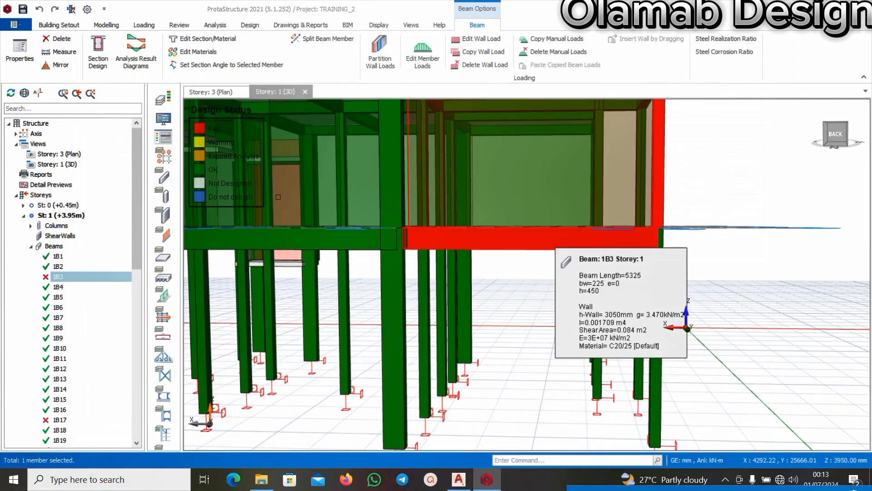
Step: Reopen beam 1B3's section design, update its rebars, and activate the top bar with 2Y16
right_click(502, 239)
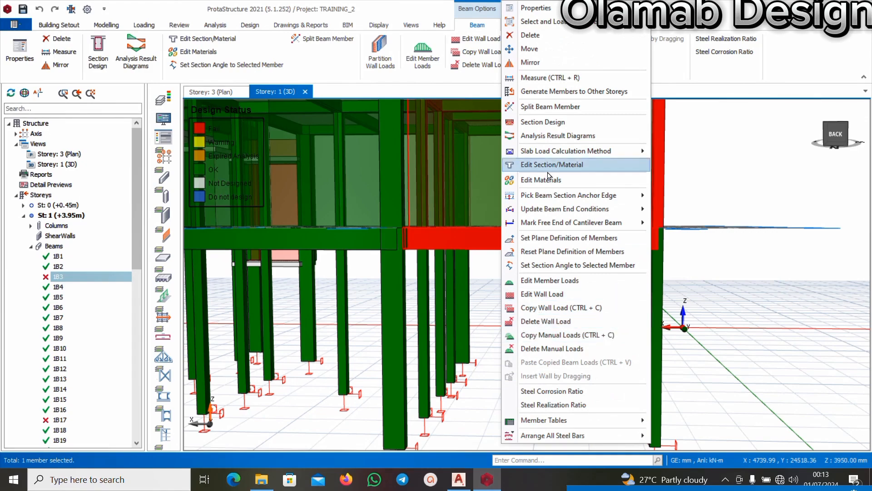
click(558, 121)
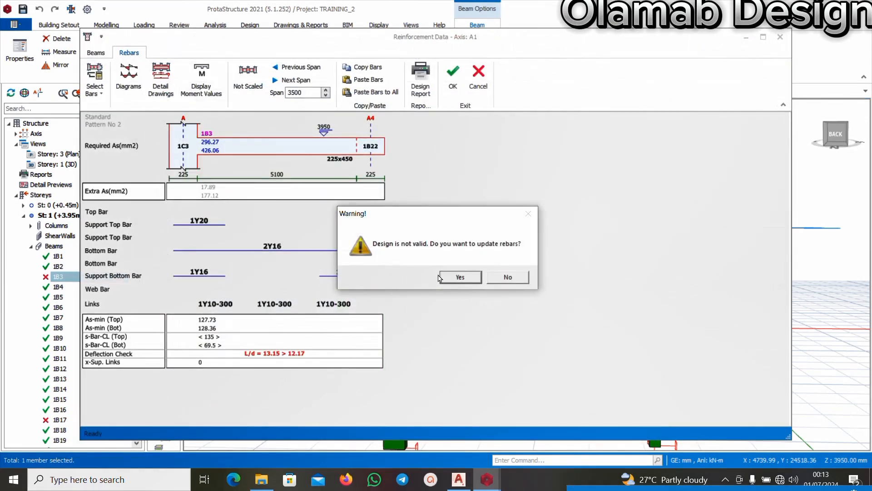
click(457, 279)
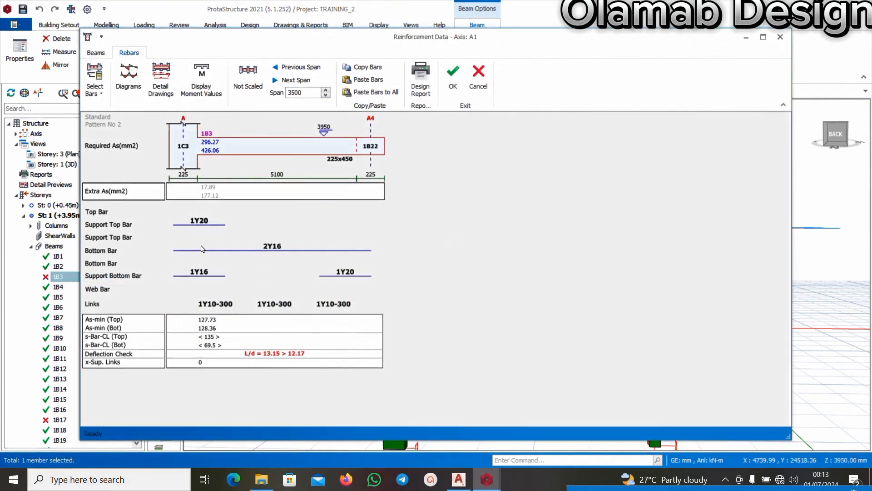
click(274, 212)
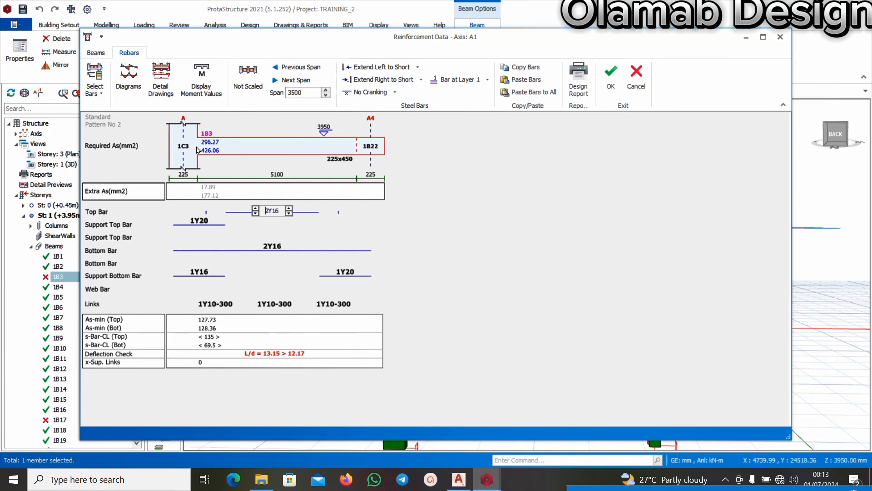
Step: Review beam 1B3's geometry and section depth, accept its reinforcement data, and clear the selection
click(96, 56)
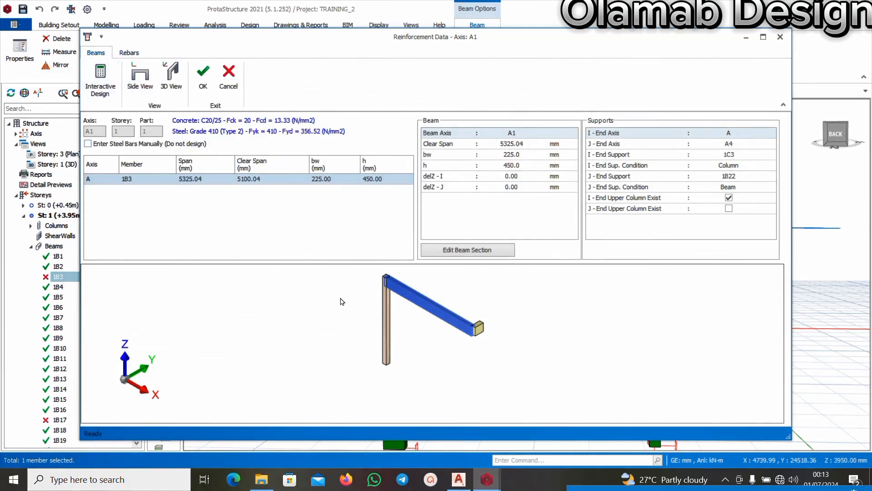
drag(342, 301, 385, 279)
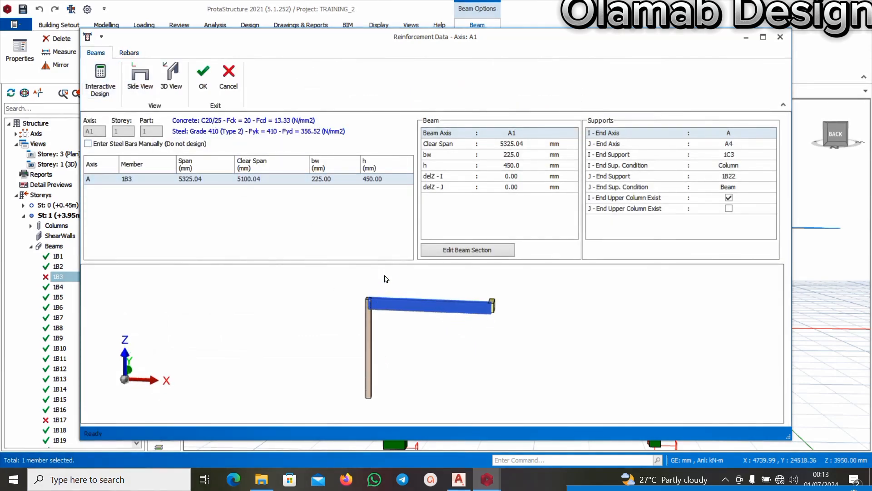
click(380, 181)
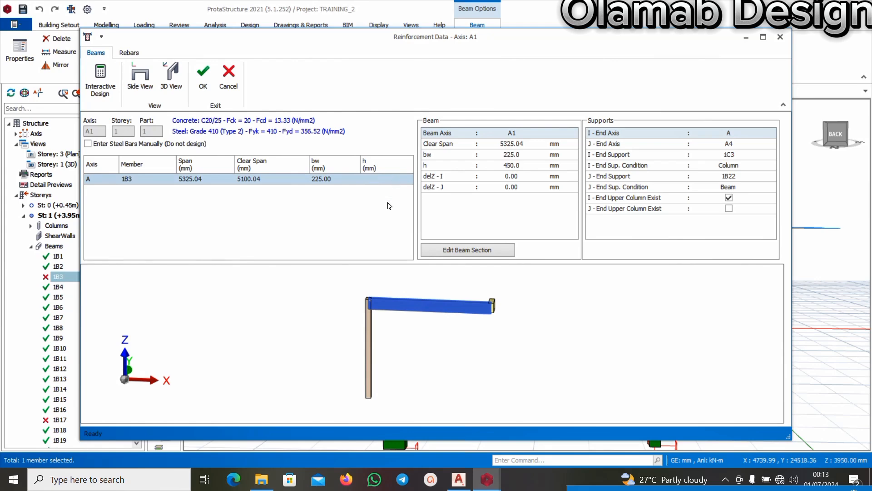
click(203, 75)
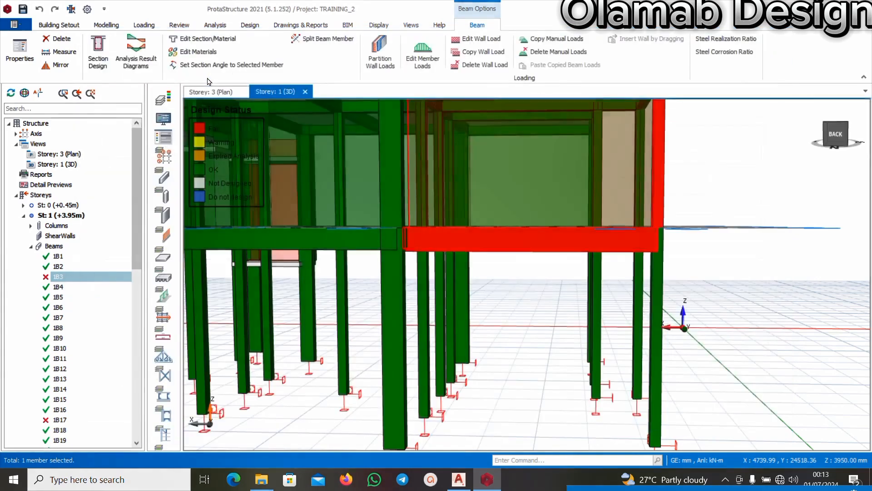
key(Escape)
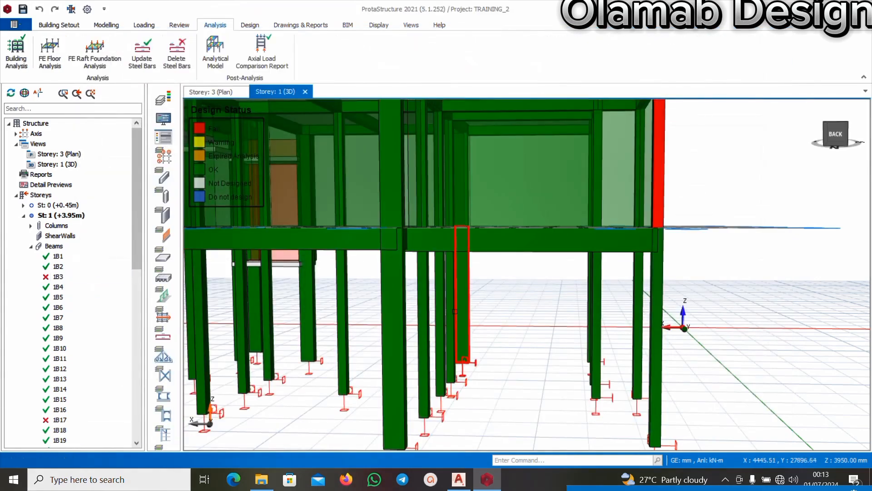
Step: Recheck the design status of beam 1B3 and the surrounding members at the back of the building
scroll(465, 313, down, 2)
scroll(490, 282, up, 1)
scroll(490, 288, down, 1)
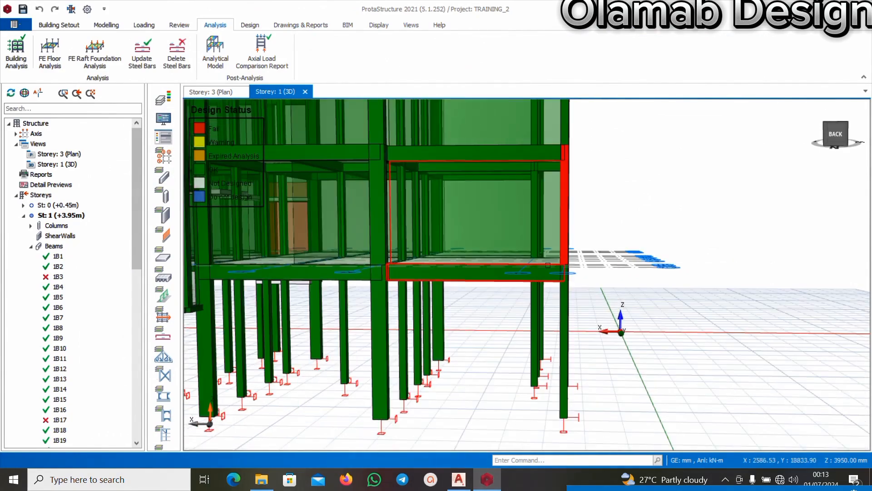
middle_drag(516, 249, 561, 222)
scroll(536, 213, up, 3)
scroll(536, 213, down, 5)
scroll(586, 251, down, 5)
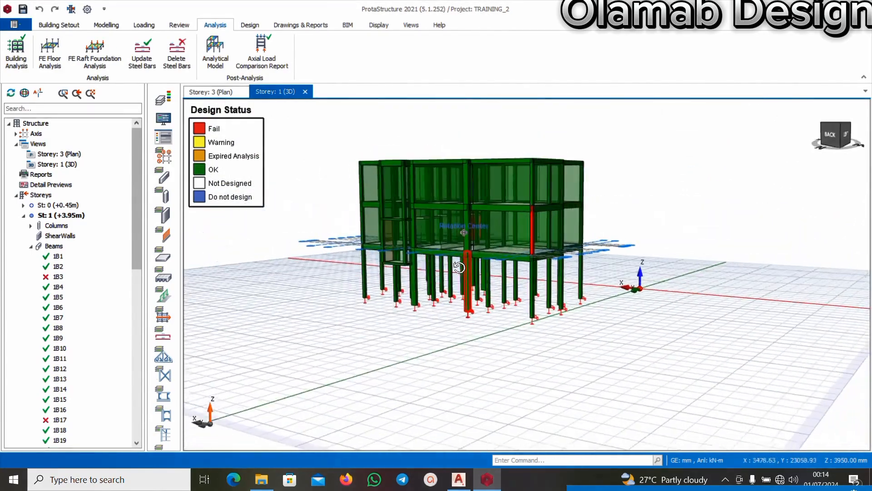
scroll(568, 216, up, 5)
scroll(450, 229, down, 5)
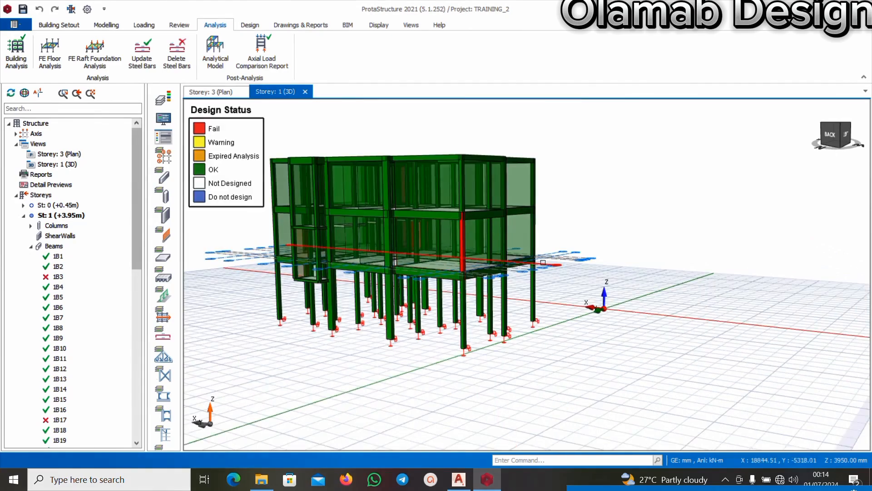
Step: Examine the corner column above the end of beam 1B3 from several angles and distances
scroll(591, 255, up, 5)
scroll(399, 287, down, 2)
middle_drag(400, 290, 382, 313)
scroll(428, 268, up, 5)
scroll(361, 263, down, 5)
scroll(403, 296, up, 5)
scroll(400, 295, down, 5)
scroll(382, 313, up, 4)
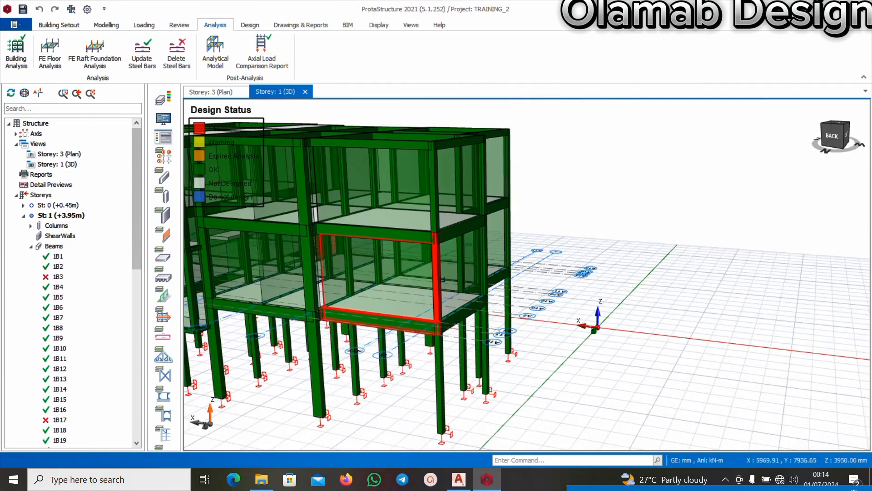
scroll(442, 279, up, 4)
scroll(407, 259, down, 4)
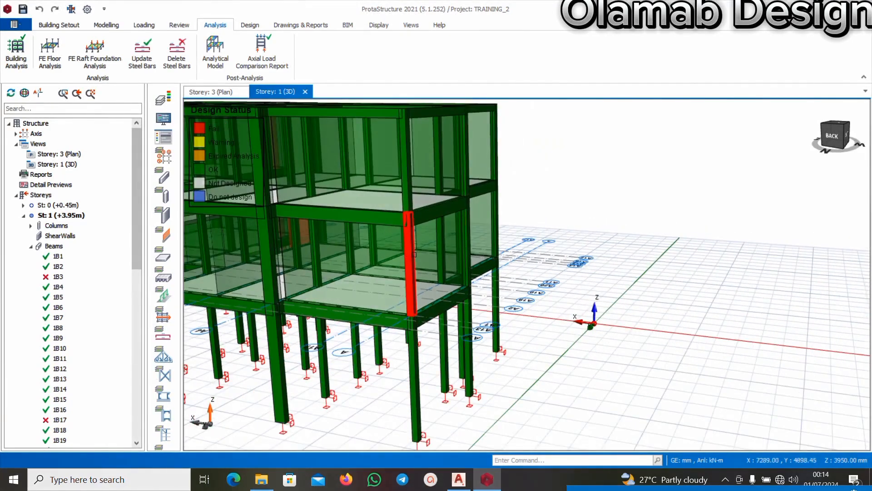
Step: Locate failing beam 1B17 at the front of the building, open its section design, and update its rebars
scroll(415, 267, down, 5)
mouse_move(415, 267)
middle_down()
mouse_move(552, 250)
mouse_move(461, 309)
middle_up()
scroll(461, 309, up, 8)
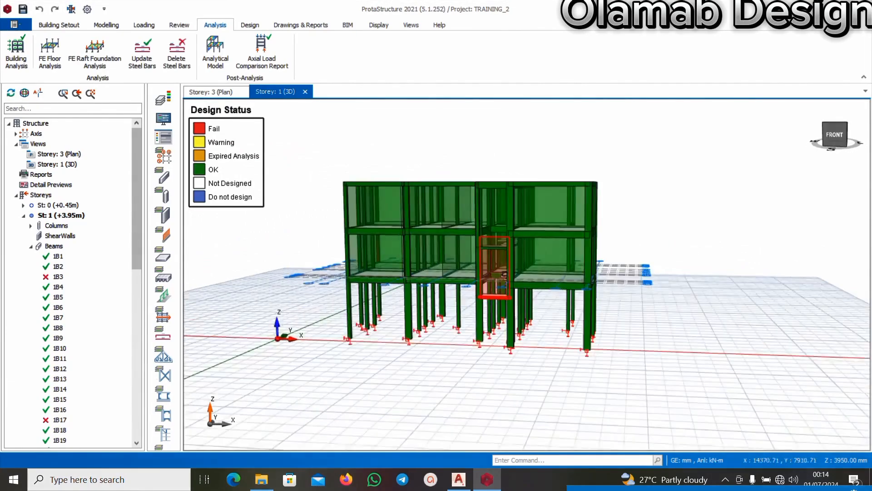
scroll(461, 309, up, 5)
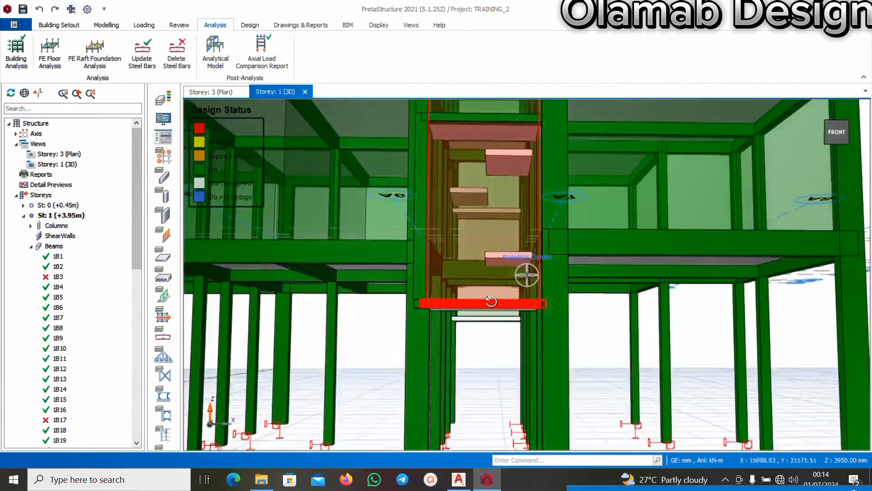
middle_drag(491, 301, 493, 303)
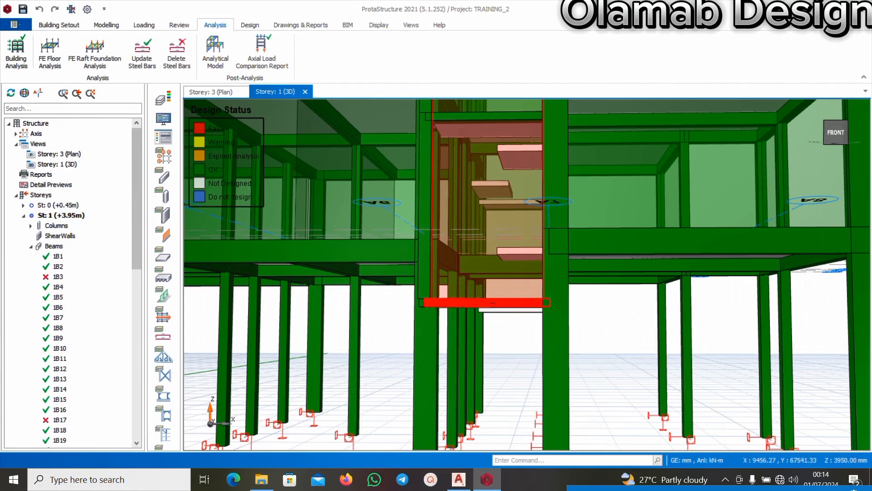
click(493, 303)
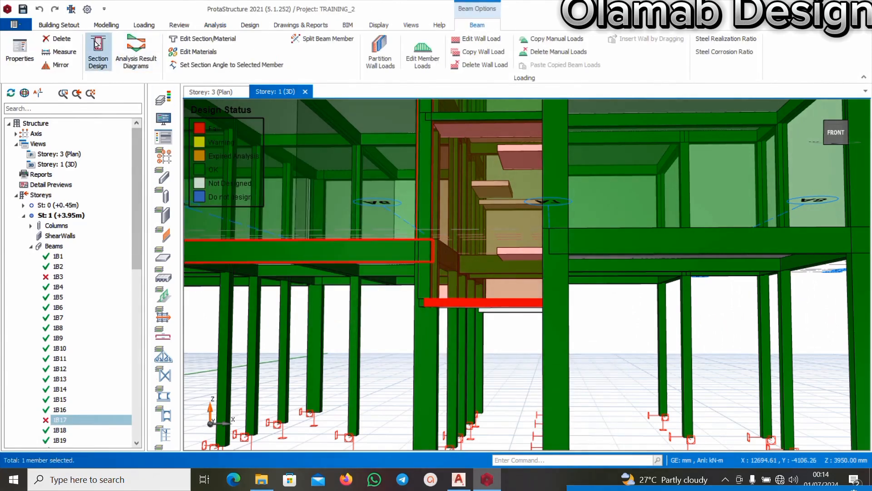
click(96, 44)
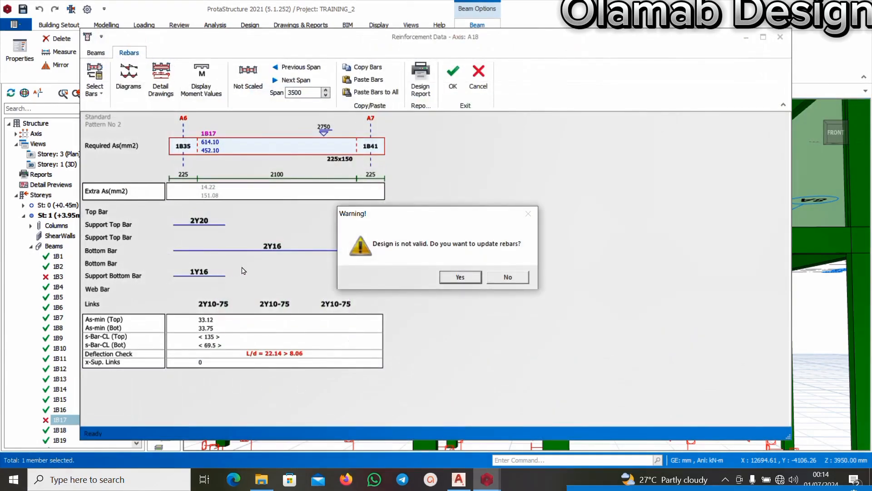
click(464, 280)
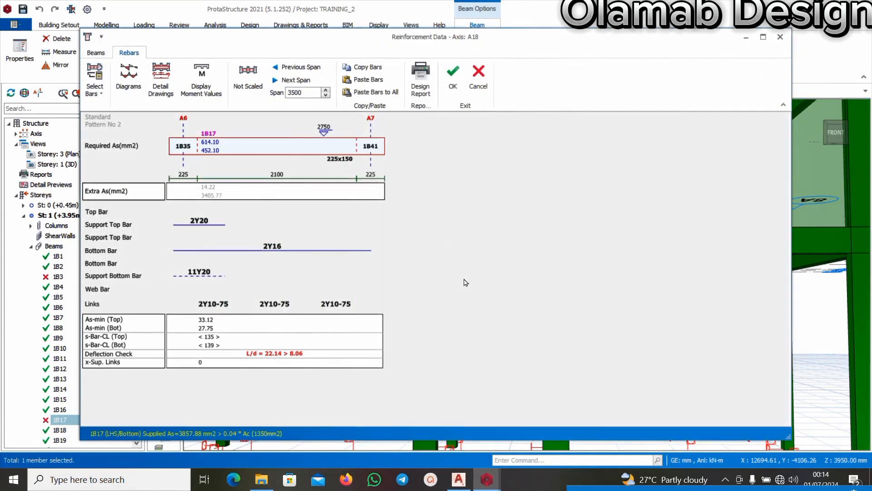
Step: Set beam 1B17's bottom bar to 2Y20, add a 2Y20 top bar, and accept the reinforcement data
click(273, 246)
click(288, 250)
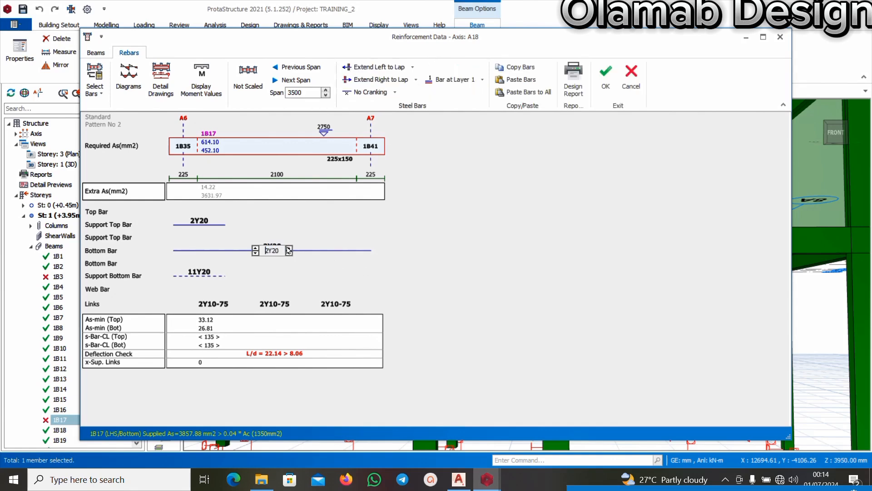
click(271, 211)
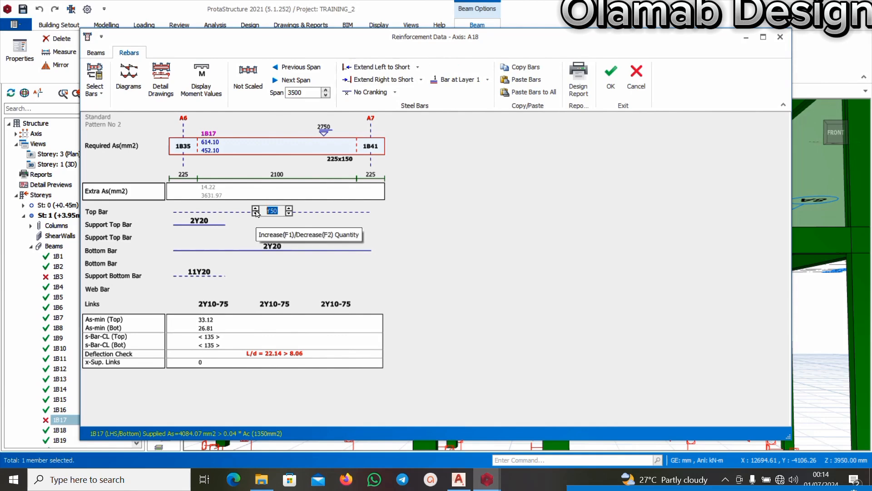
click(255, 211)
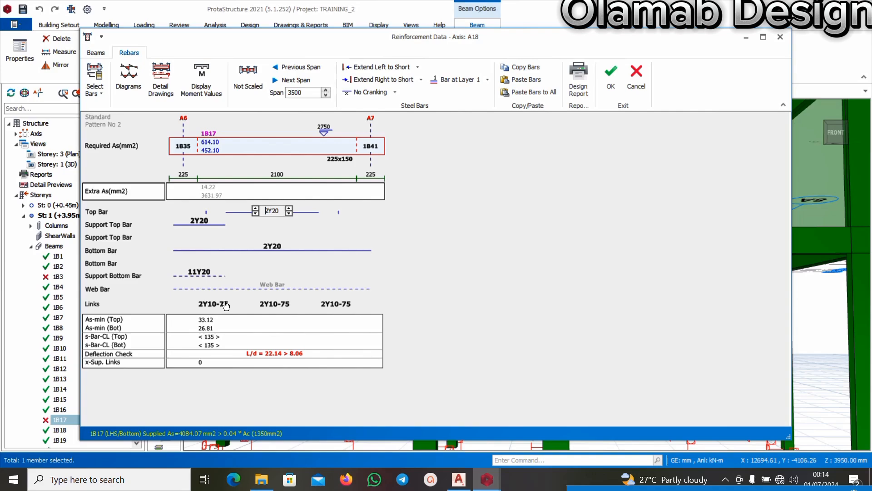
click(611, 77)
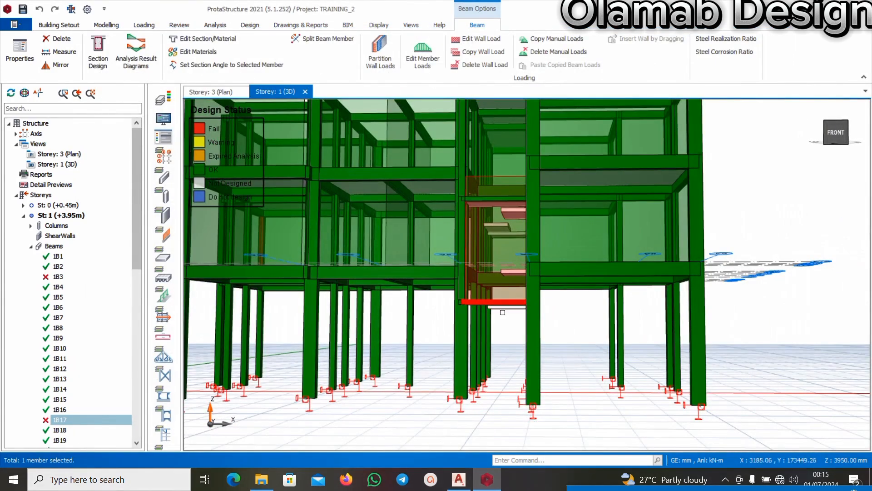
Step: Clear the selection, reopen the section design of beam 1B17, and update its rebars again
click(508, 313)
scroll(509, 313, up, 3)
mouse_move(431, 335)
shift+middle_down()
mouse_move(442, 292)
mouse_move(521, 311)
mouse_move(524, 274)
mouse_move(566, 316)
mouse_move(575, 295)
mouse_move(573, 308)
mouse_move(626, 318)
mouse_move(580, 316)
mouse_move(530, 337)
mouse_move(530, 354)
mouse_move(571, 353)
mouse_move(575, 338)
shift+middle_up()
scroll(500, 306, up, 2)
scroll(475, 312, down, 1)
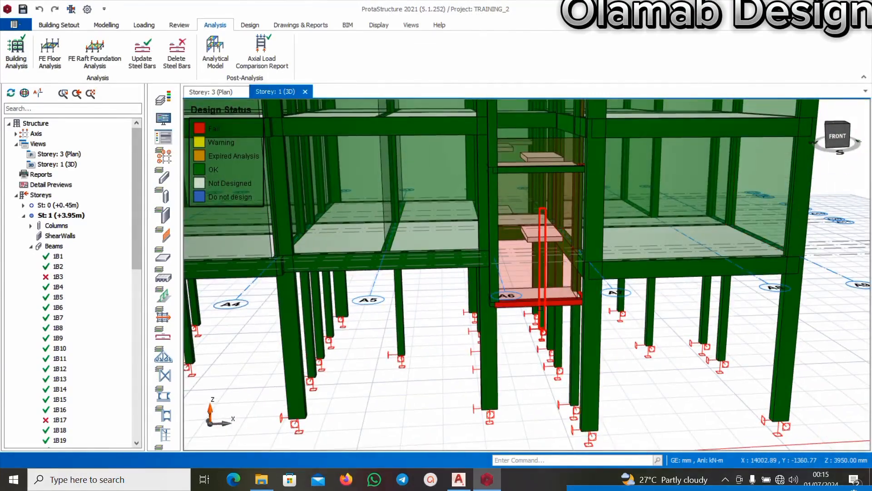
click(527, 302)
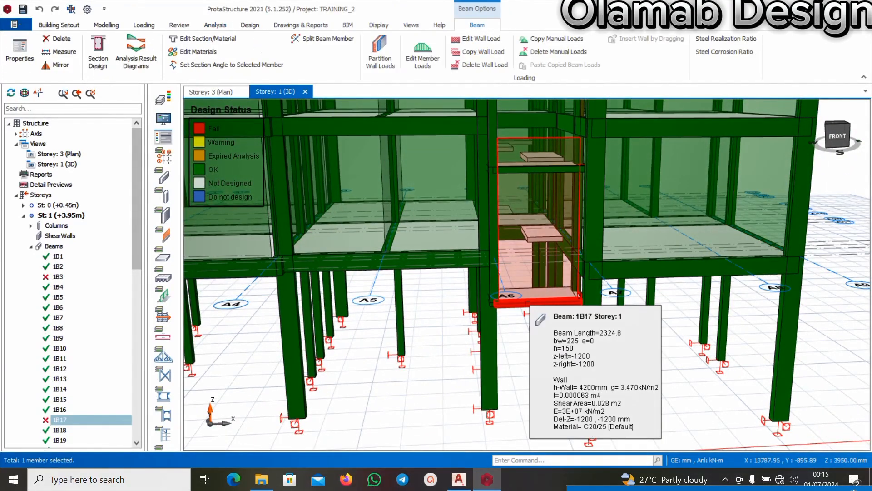
right_click(526, 303)
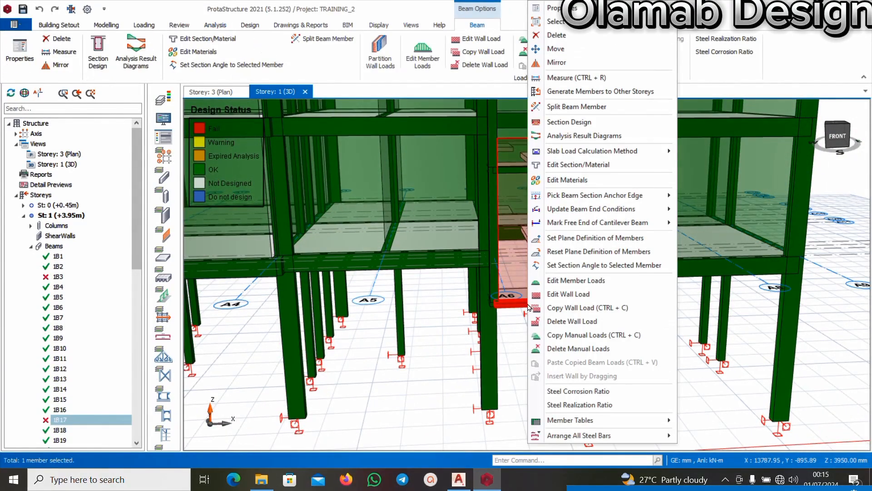
click(578, 123)
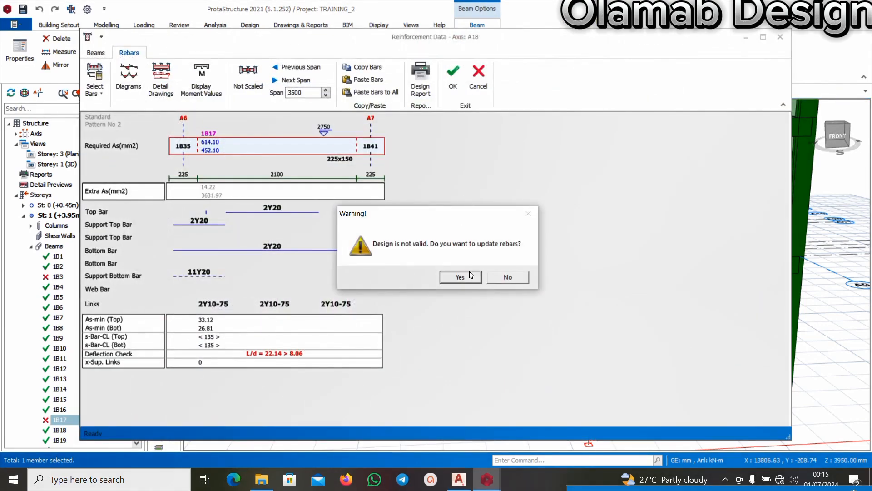
click(460, 277)
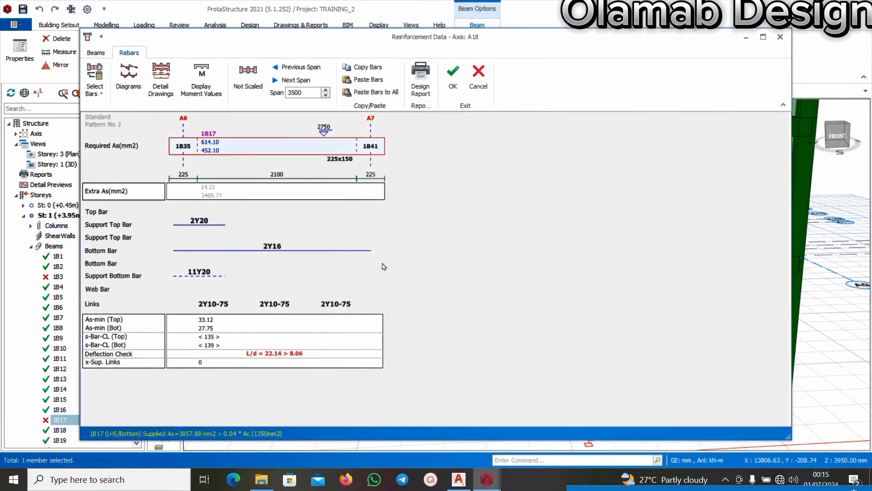
Step: Set beam 1B17's bottom bar to 3Y20 and accept the reinforcement data
click(272, 247)
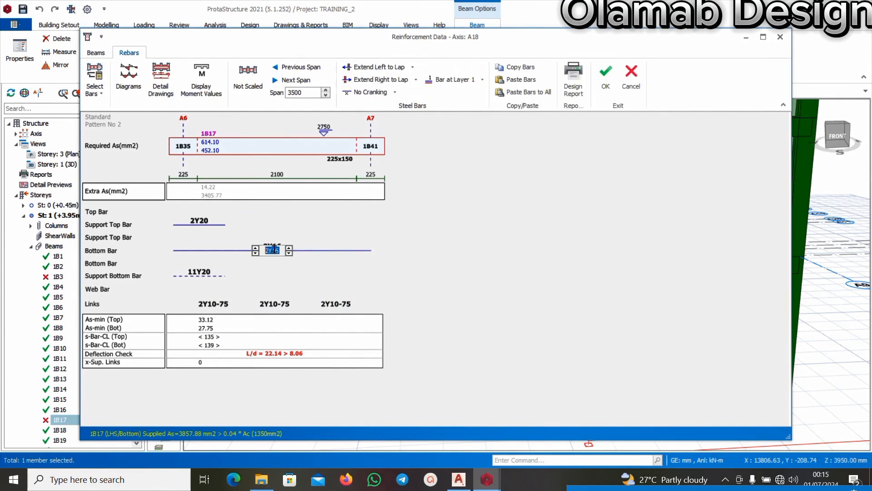
click(255, 248)
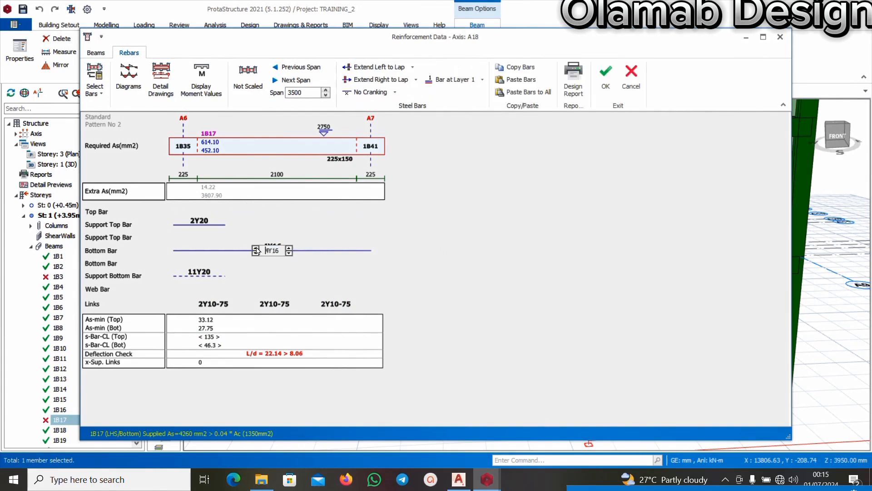
click(255, 253)
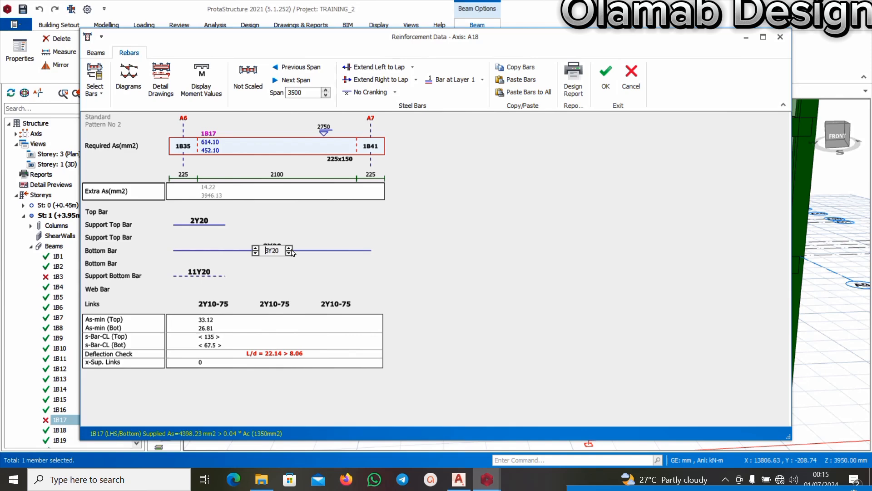
click(289, 247)
click(605, 75)
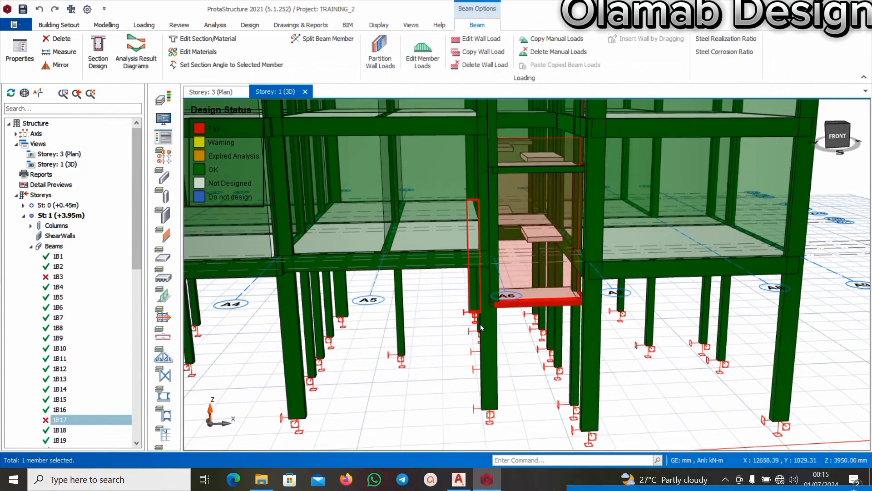
Step: Clear the selection and examine the design status of beam 1B17 and its supports from several angles and distances
key(Escape)
right_drag(494, 356, 494, 311)
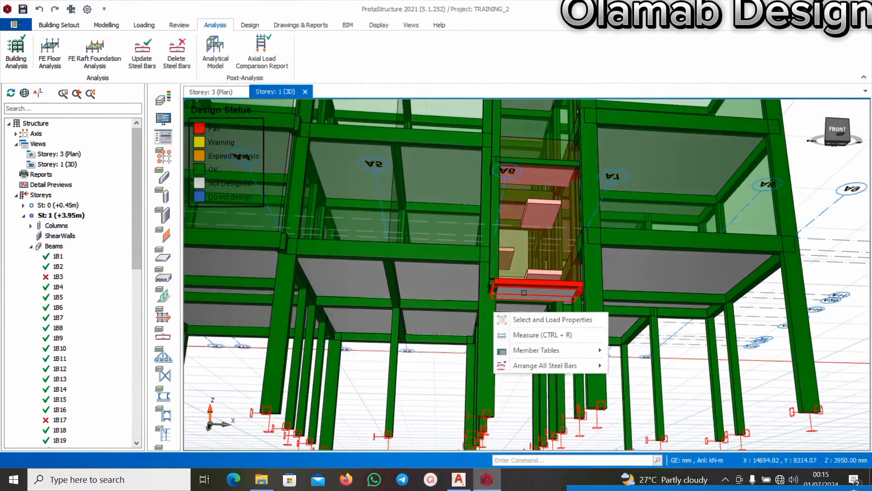
right_drag(535, 249, 535, 287)
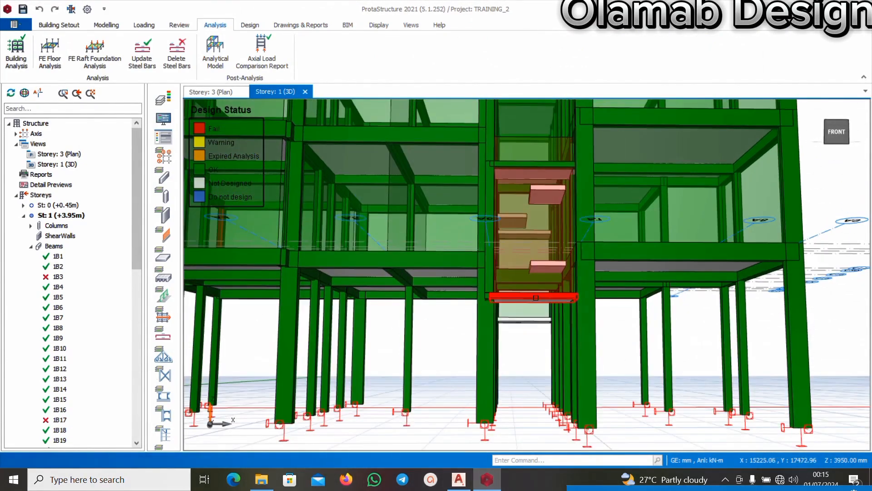
scroll(519, 349, down, 3)
mouse_move(520, 349)
right_down()
mouse_move(473, 356)
mouse_move(539, 368)
mouse_move(630, 363)
mouse_move(465, 368)
right_up()
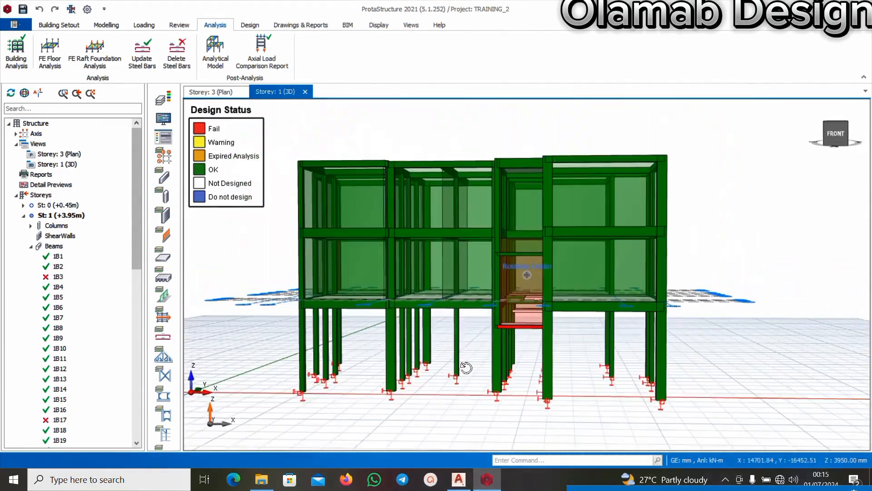
scroll(511, 298, up, 4)
scroll(520, 327, down, 2)
right_drag(520, 339, 565, 365)
scroll(569, 359, up, 2)
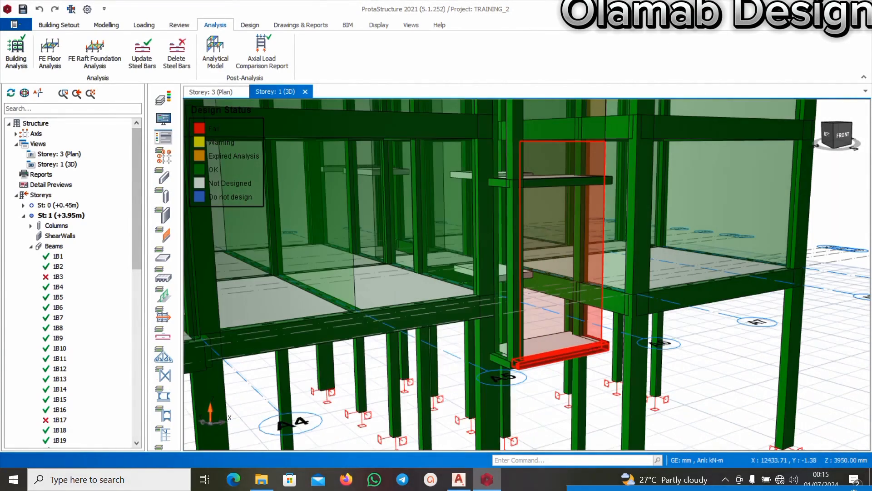
Step: Bring up beam 1B17's reinforcement data through section design and regenerate its rebars
click(575, 349)
right_click(574, 350)
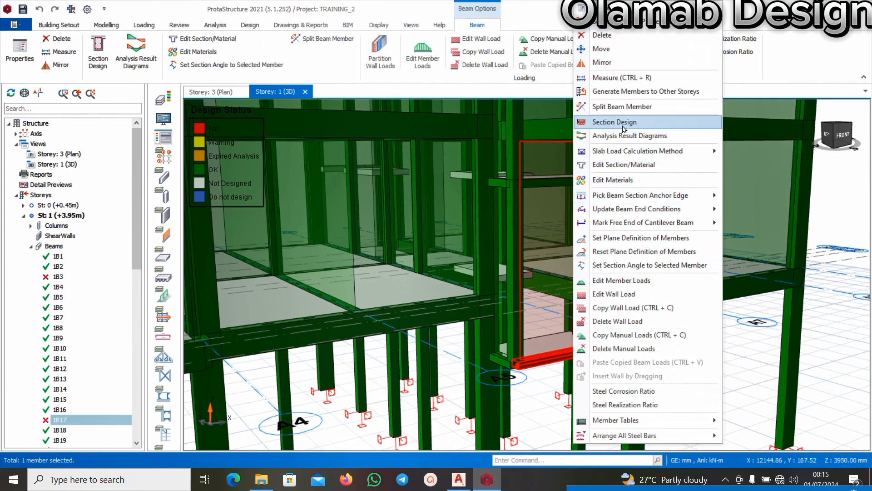
click(624, 123)
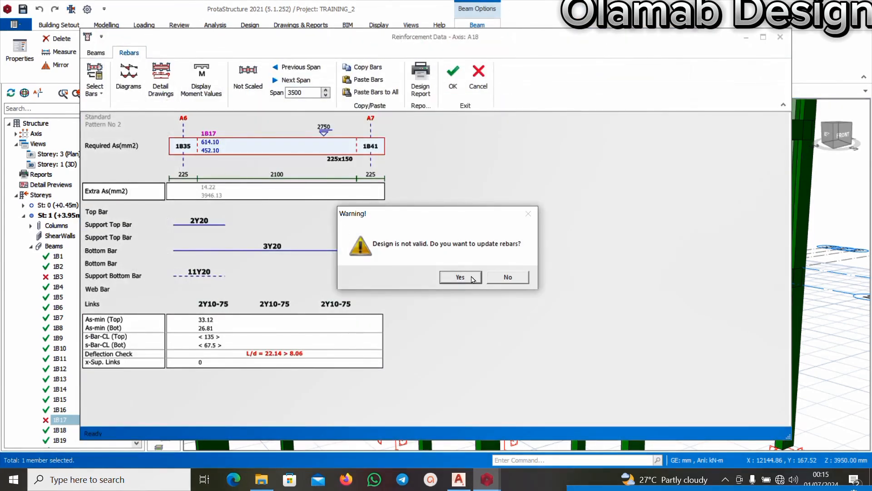
click(472, 279)
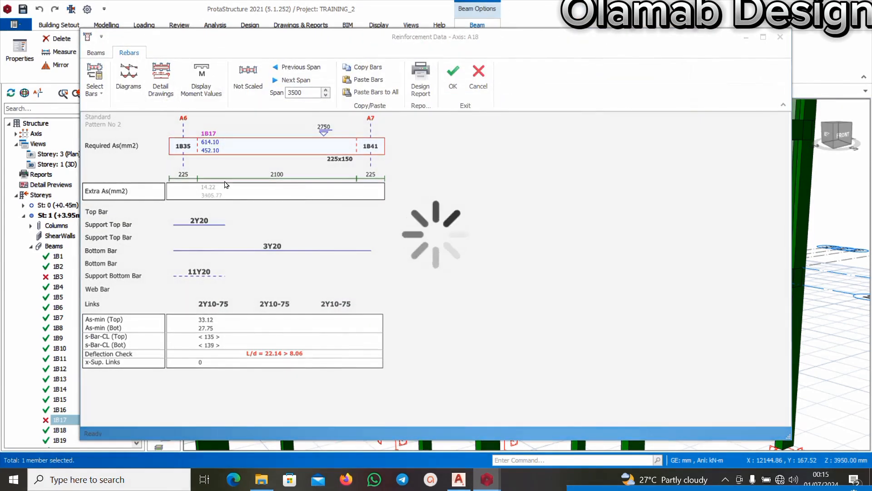
Step: Set the section depth h of beam 1B17 to 200 mm and accept the reinforcement data
click(91, 56)
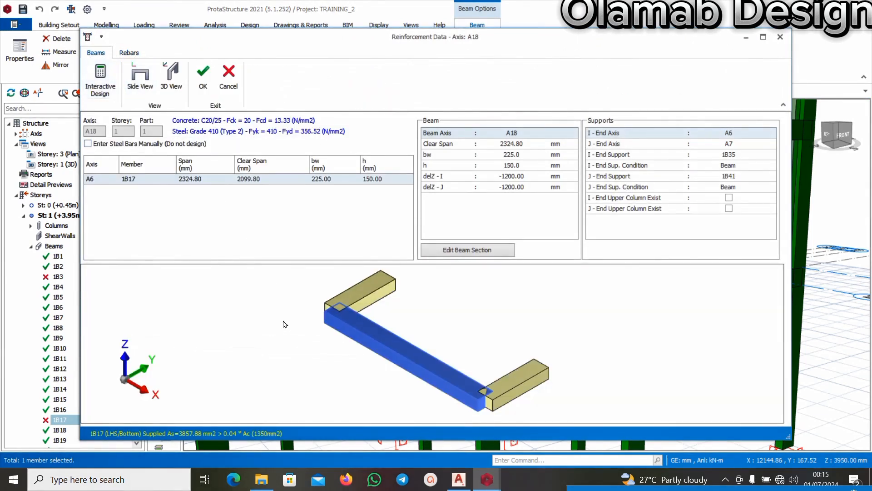
click(382, 181)
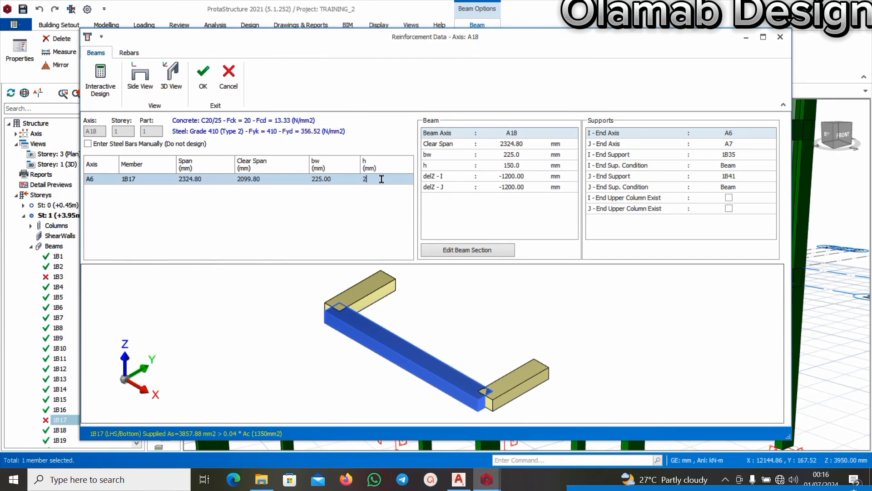
text(200)
key(Return)
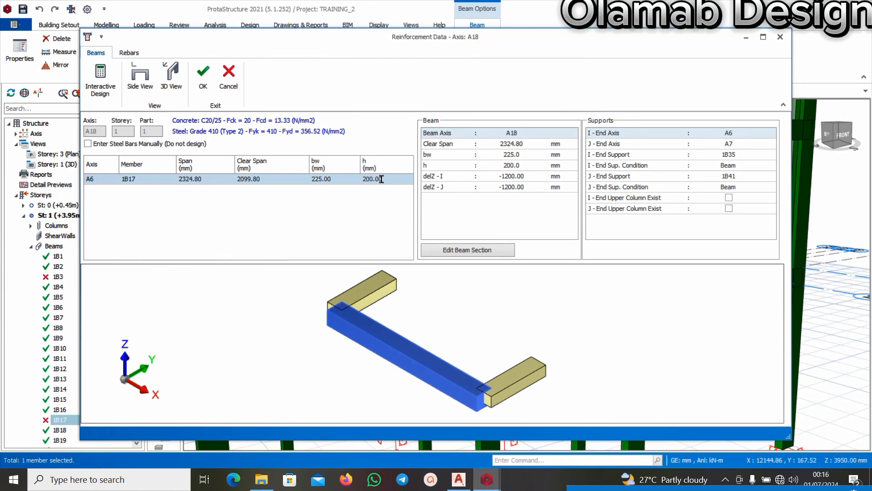
click(207, 86)
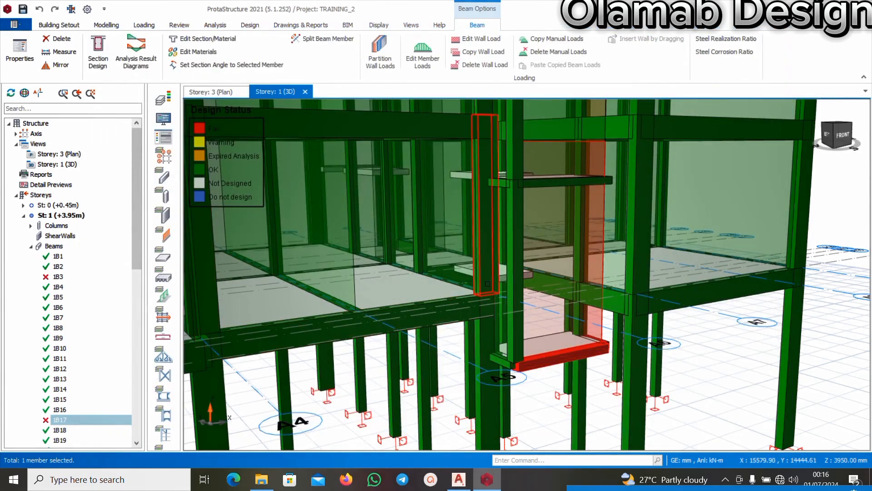
Step: Bring up the failing beam 1B17's reinforcement data through section design and update its rebars
key(Escape)
scroll(536, 322, down, 3)
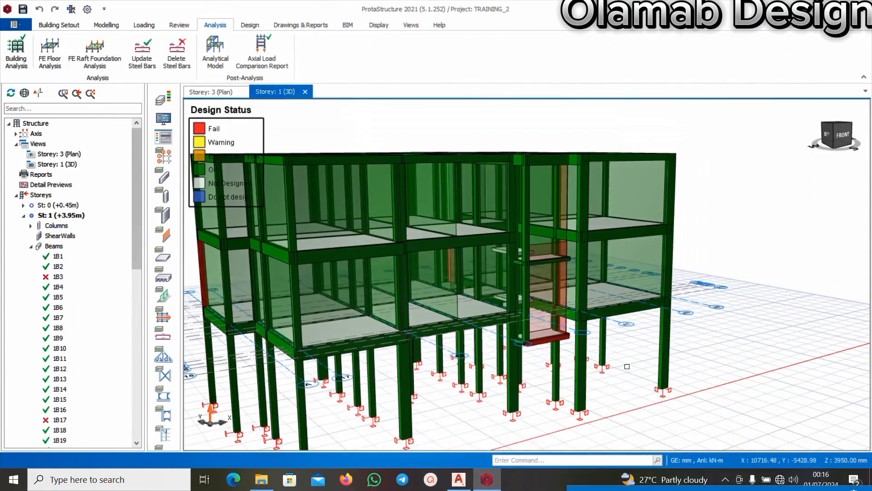
scroll(634, 368, up, 4)
mouse_move(376, 352)
middle_down()
mouse_move(401, 350)
mouse_move(410, 315)
mouse_move(389, 311)
mouse_move(382, 322)
middle_up()
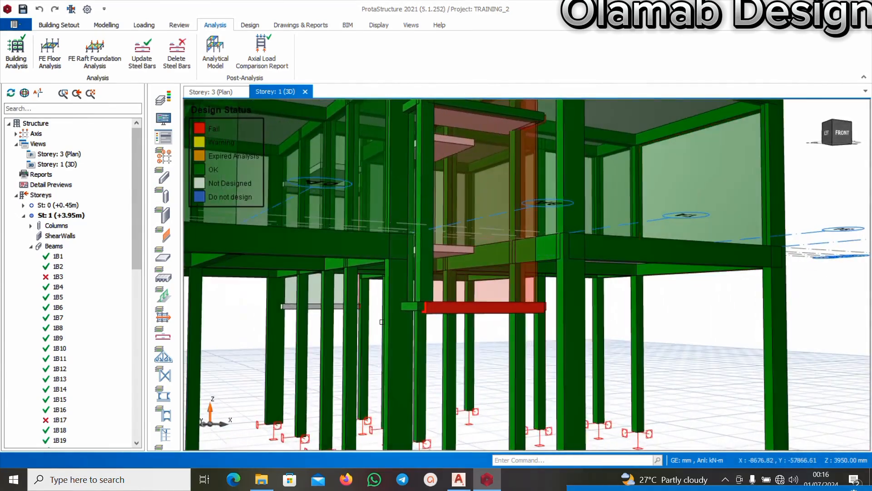
scroll(381, 321, down, 4)
middle_drag(525, 316, 459, 317)
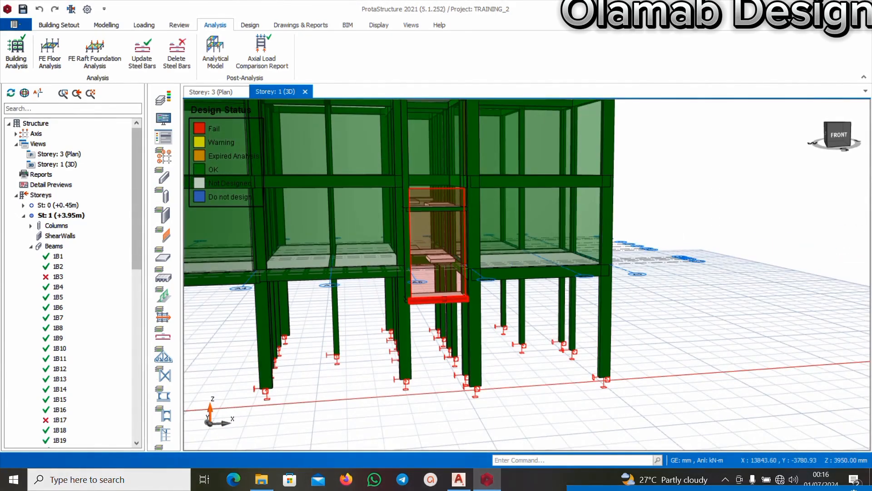
click(442, 298)
right_click(443, 298)
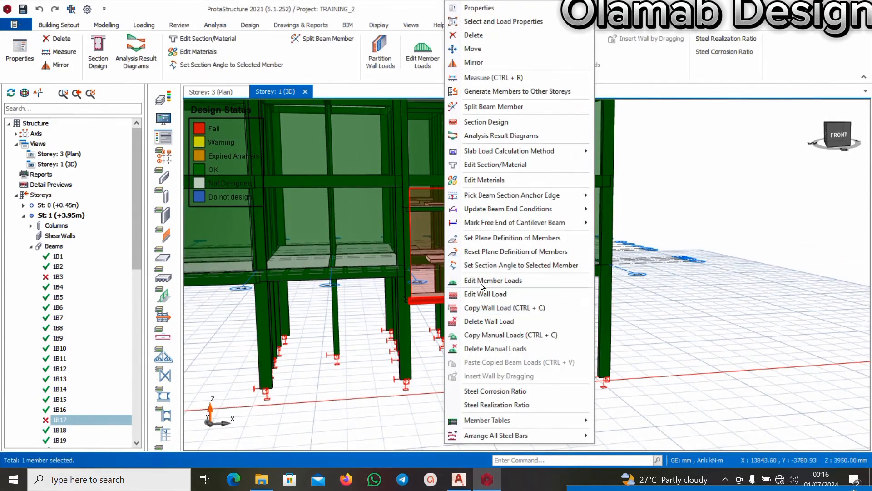
click(485, 122)
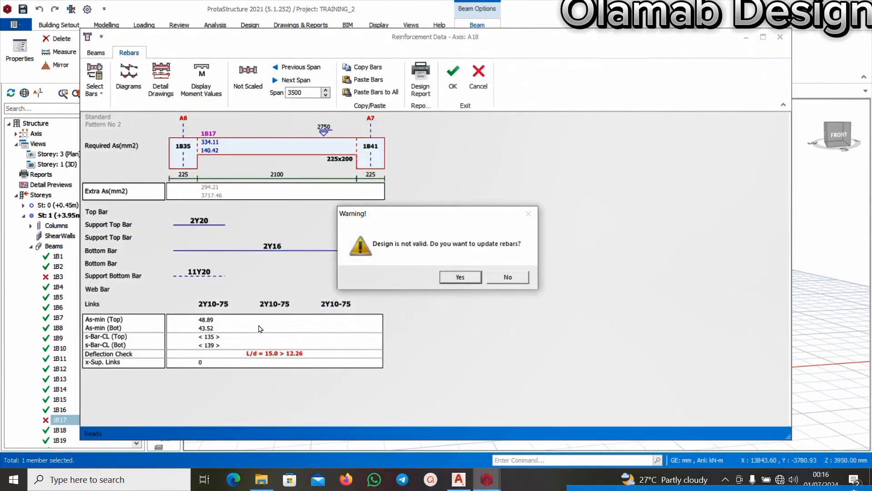
click(461, 280)
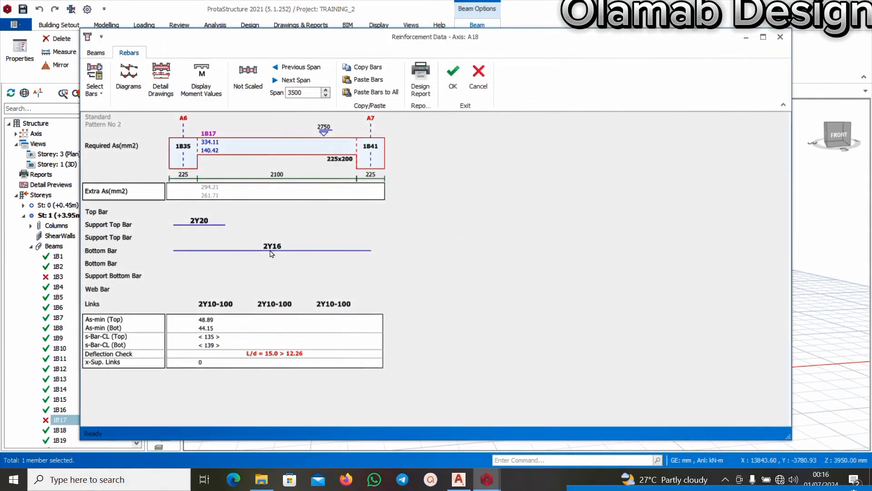
Step: Set beam 1B17's bottom bar to 2Y20, add a 2Y20 top bar, and accept the reinforcement data
click(273, 248)
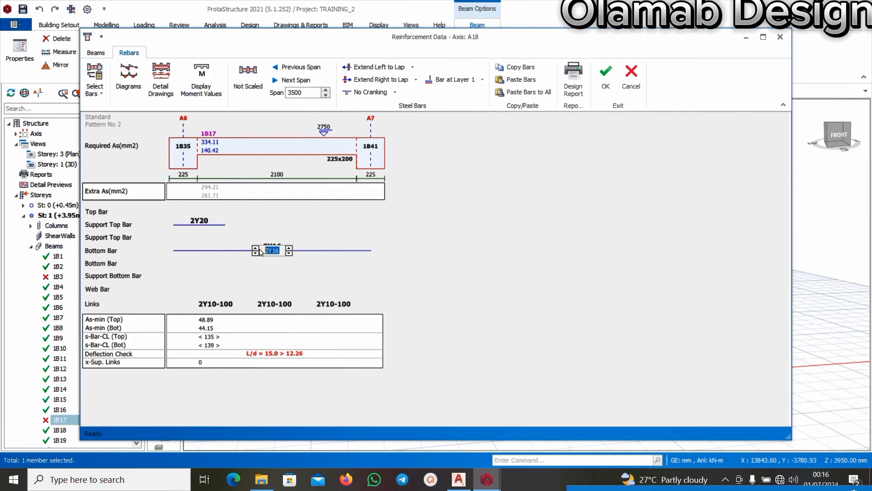
click(256, 248)
click(263, 213)
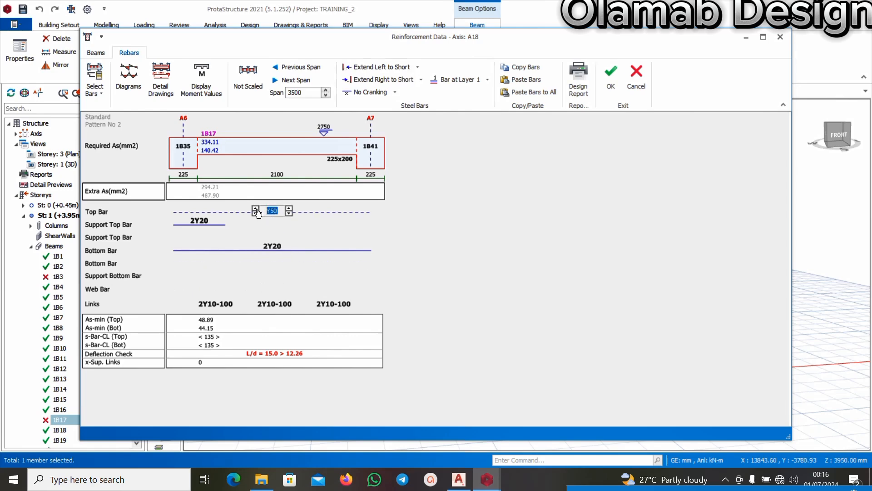
click(289, 213)
click(610, 75)
Step: Check beam 1B17's design status in the 3D view, then reopen its section design and update the rebars again
scroll(430, 305, up, 4)
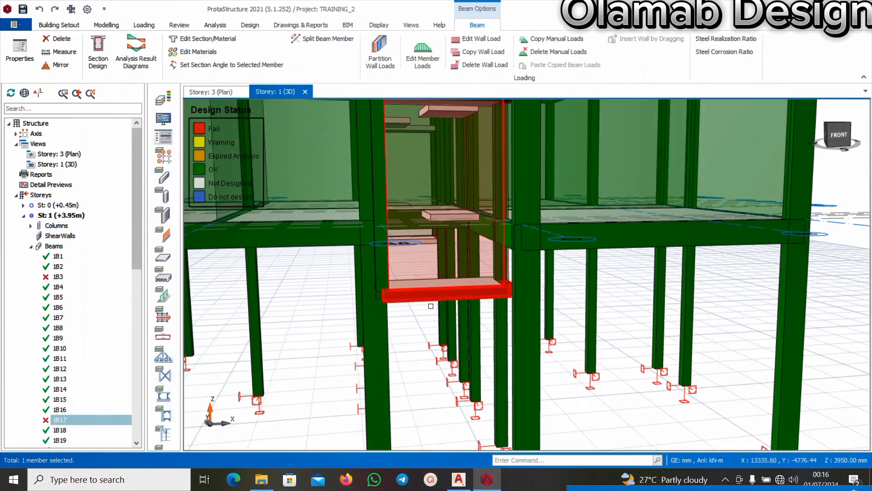
key(Escape)
scroll(420, 305, down, 2)
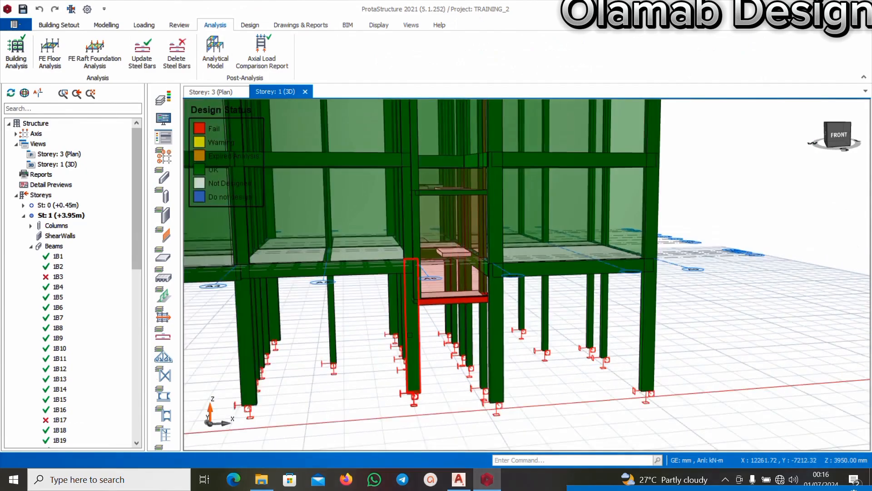
middle_drag(421, 305, 609, 336)
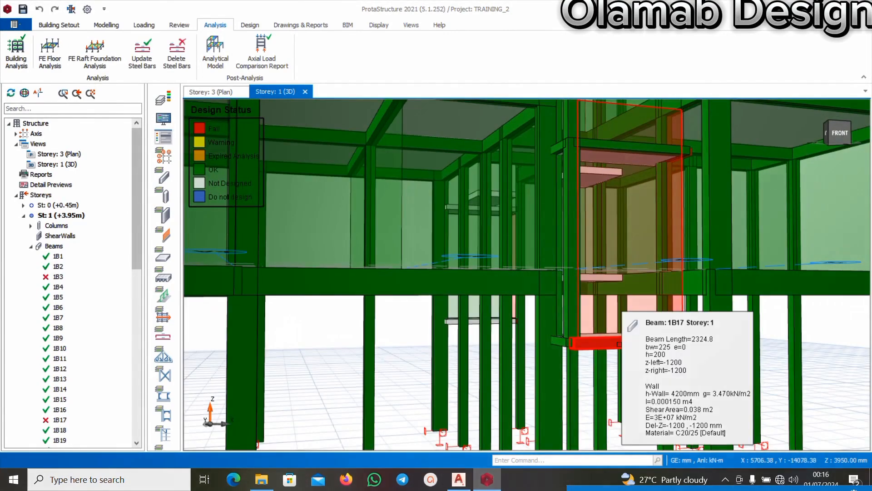
click(619, 343)
right_click(619, 344)
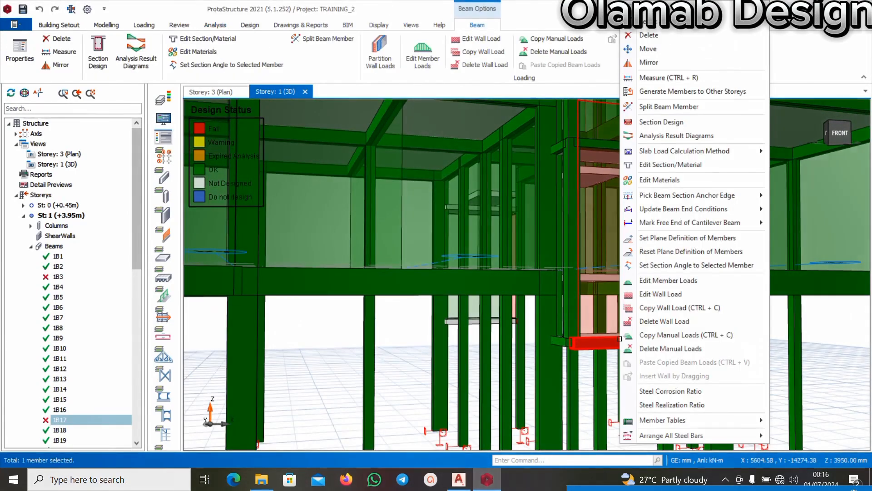
click(672, 122)
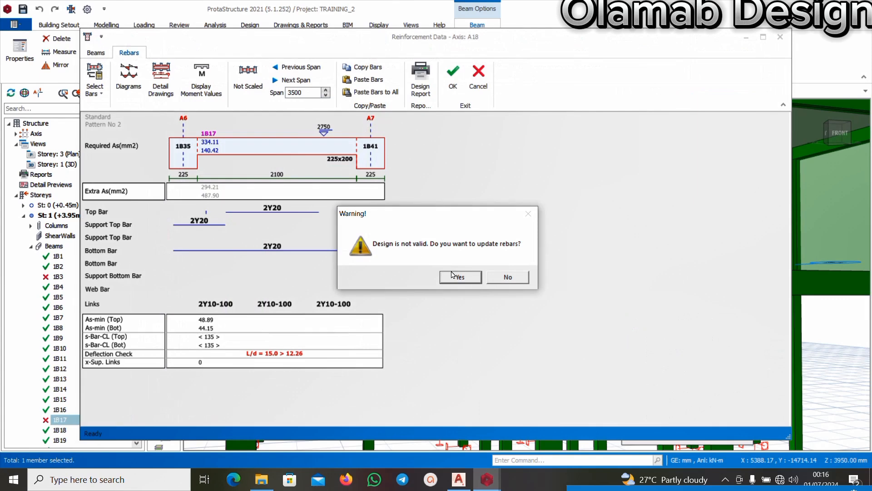
click(456, 277)
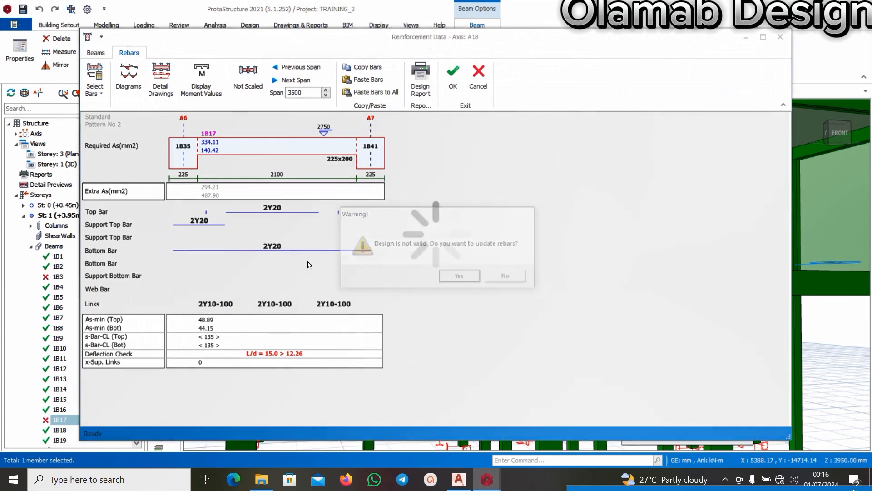
Step: Set the section depth h of beam 1B17 to 250 mm and accept the reinforcement data
click(96, 53)
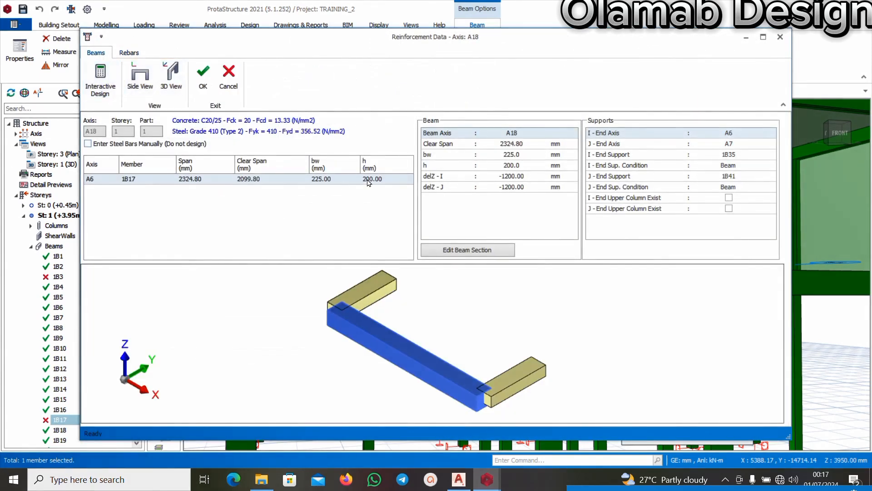
click(381, 180)
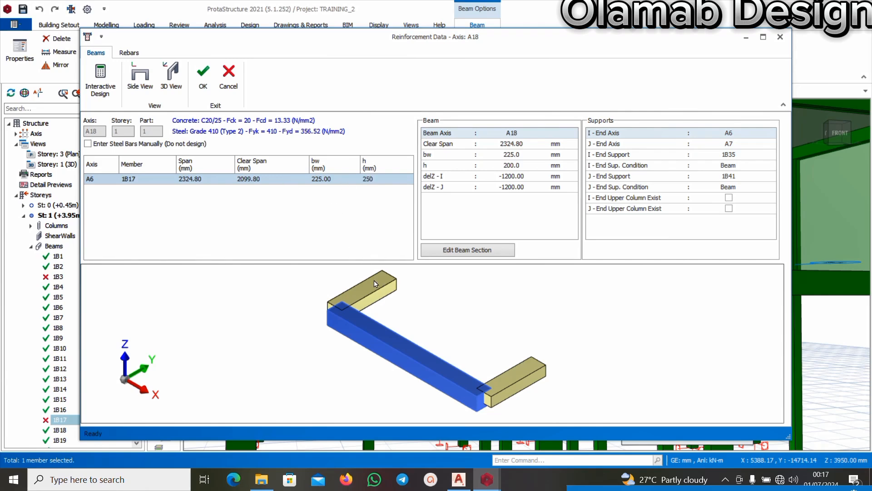
key(Return)
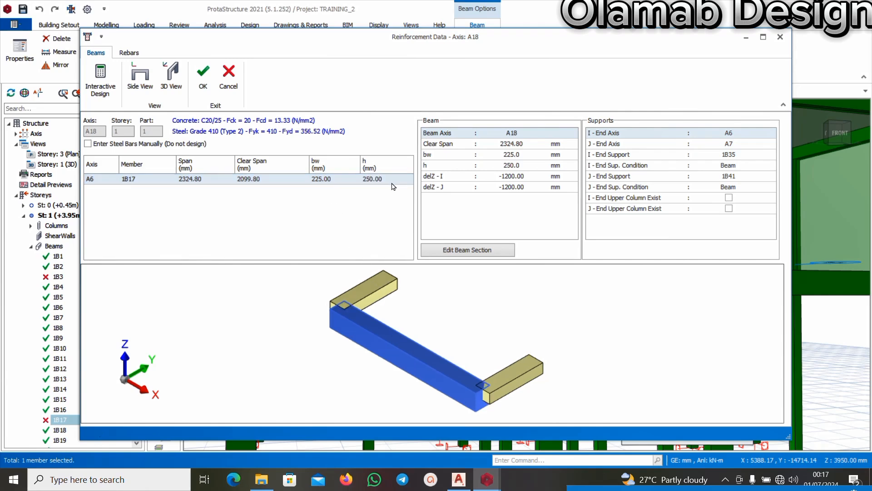
click(203, 84)
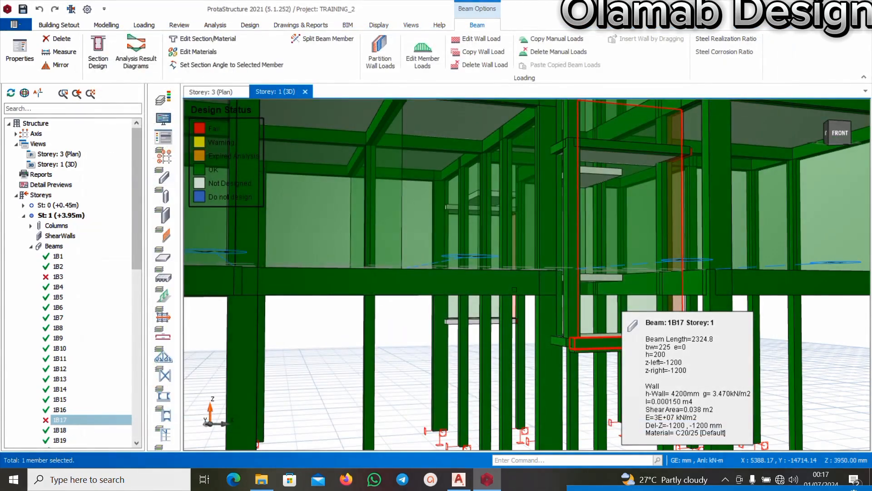
Step: Bring up the reinforcement data of the failing short beam 1B41 through section design and update its rebars
scroll(514, 290, down, 4)
key(Escape)
mouse_move(547, 327)
middle_down()
mouse_move(553, 342)
mouse_move(567, 343)
mouse_move(568, 292)
mouse_move(463, 309)
middle_up()
scroll(567, 344, up, 5)
scroll(599, 292, up, 3)
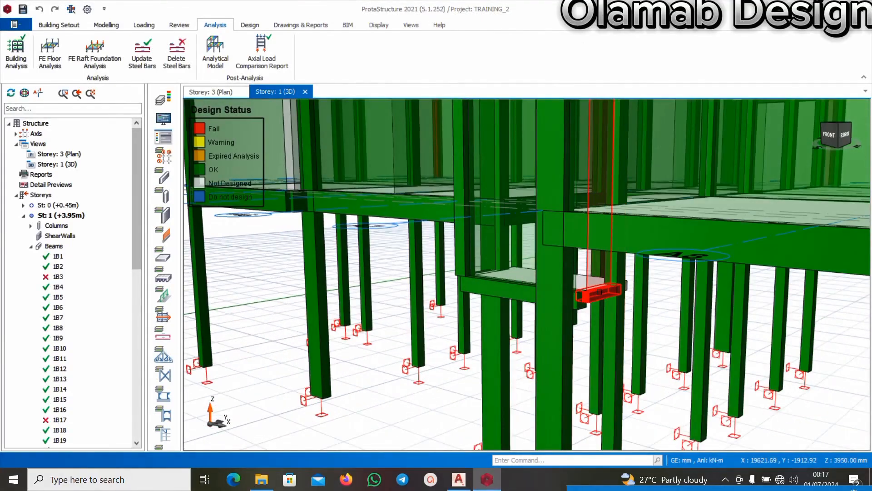
click(600, 292)
right_click(600, 292)
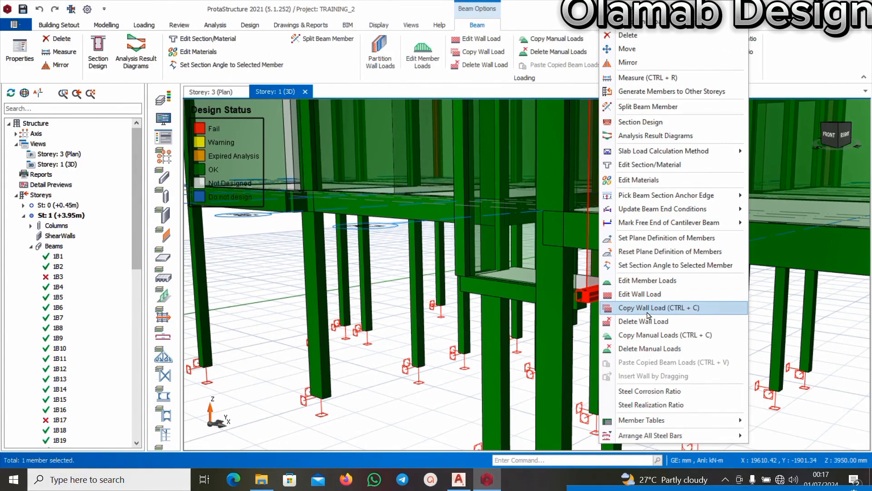
click(650, 122)
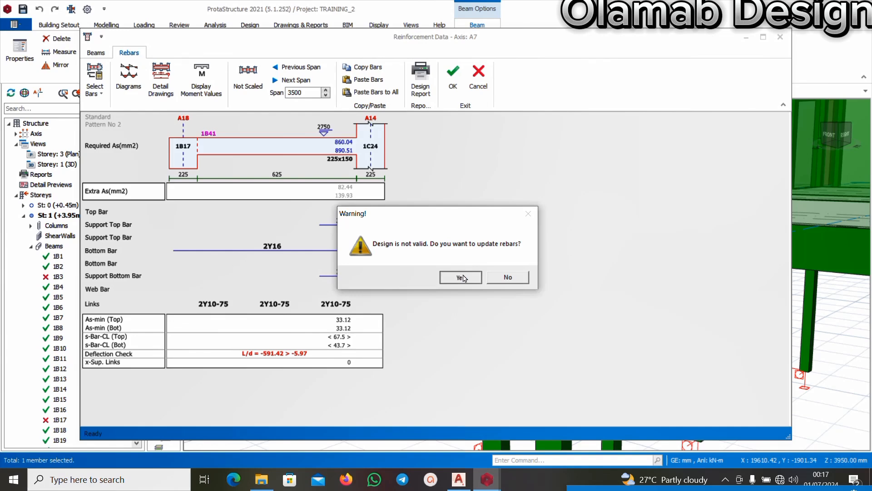
click(461, 276)
Step: Set the section depth h of beam 1B41 to 250 mm and accept the reinforcement data
click(95, 53)
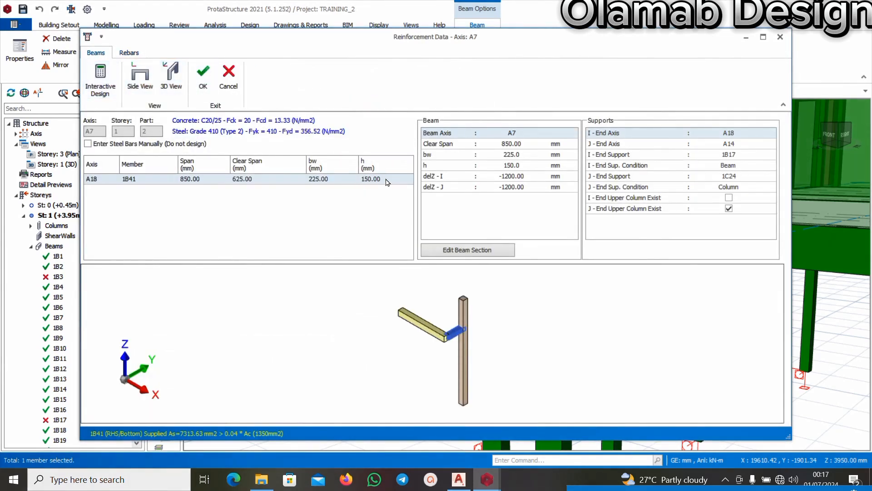
click(386, 178)
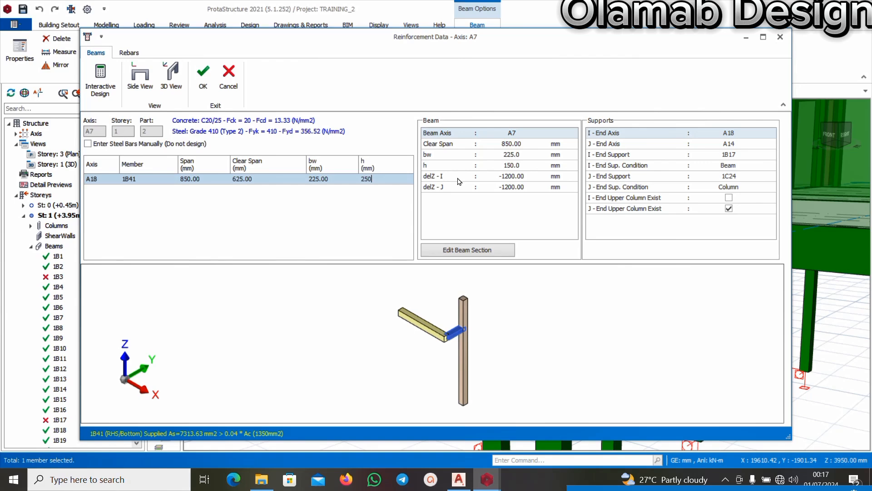
key(Return)
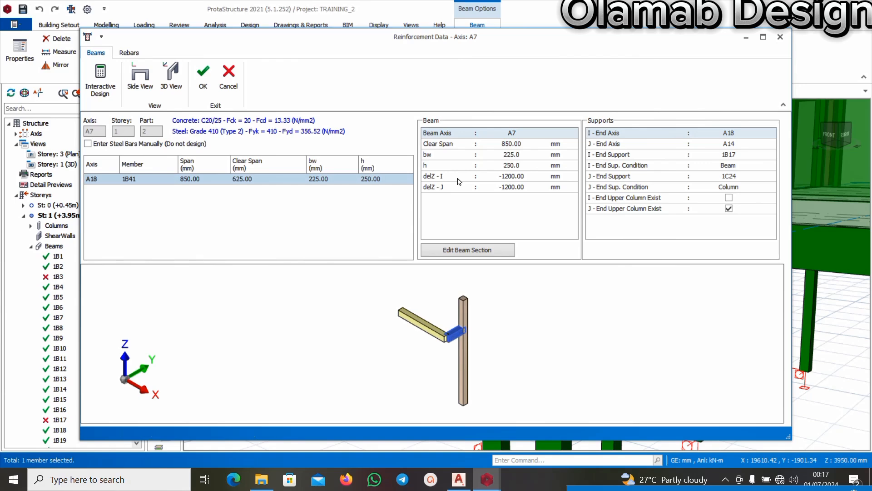
click(203, 73)
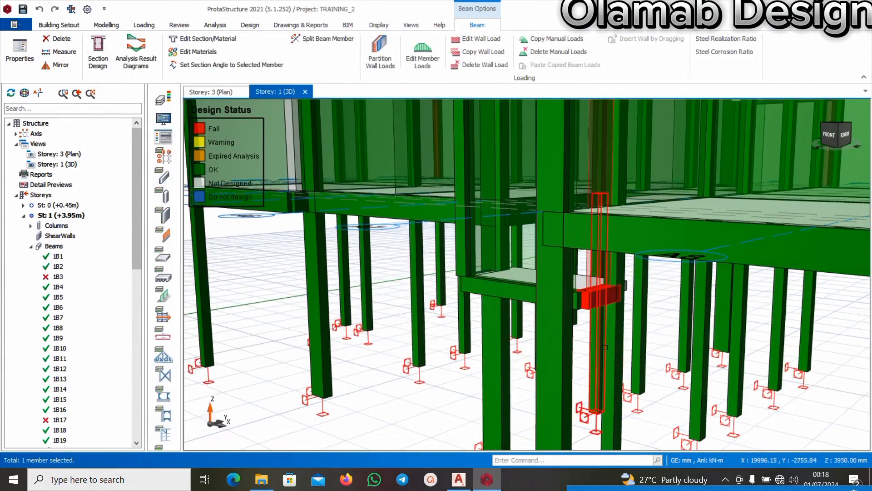
Step: Clear the selection and bring up the reinforcement data of short beam 1B35 through section design
key(Escape)
scroll(608, 313, down, 3)
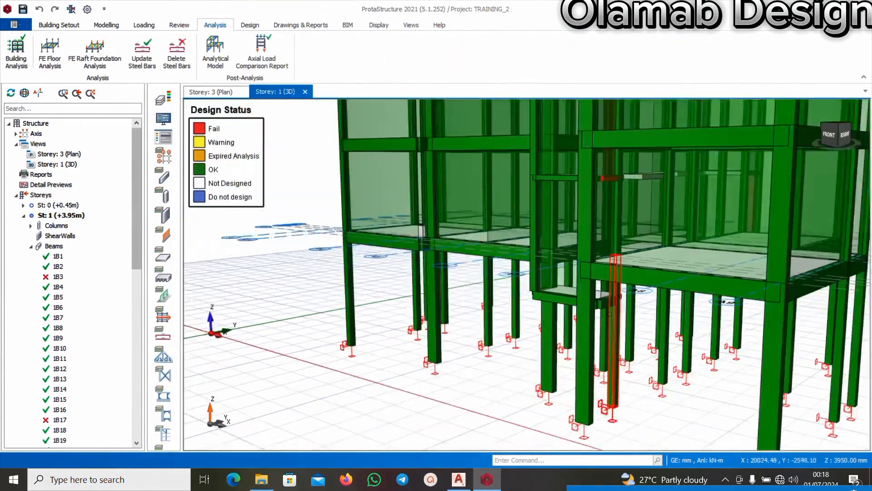
middle_drag(502, 324, 647, 314)
scroll(490, 310, up, 5)
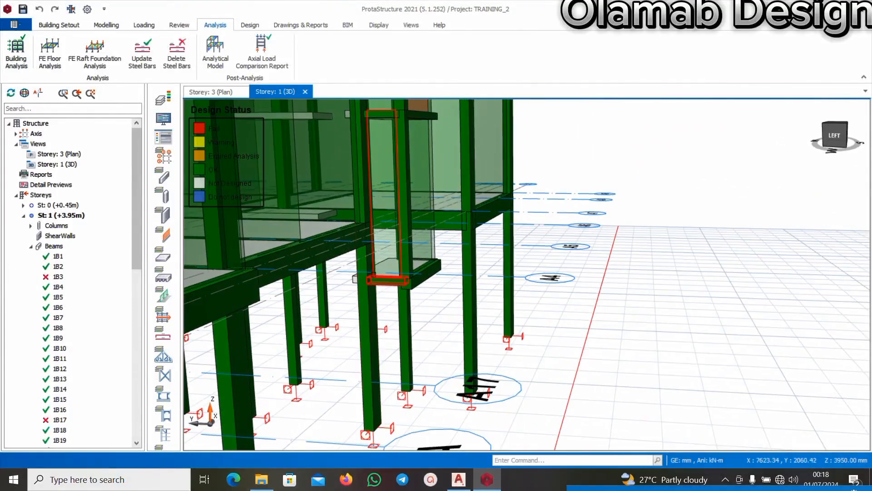
click(381, 283)
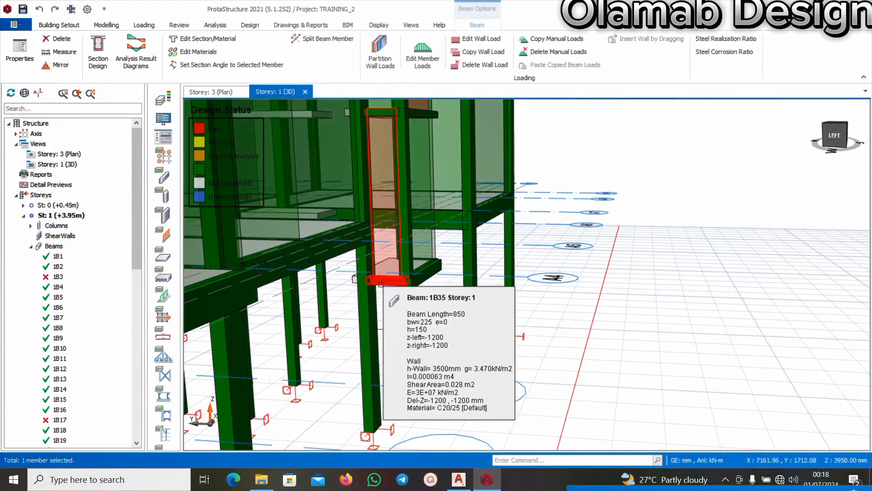
right_click(381, 284)
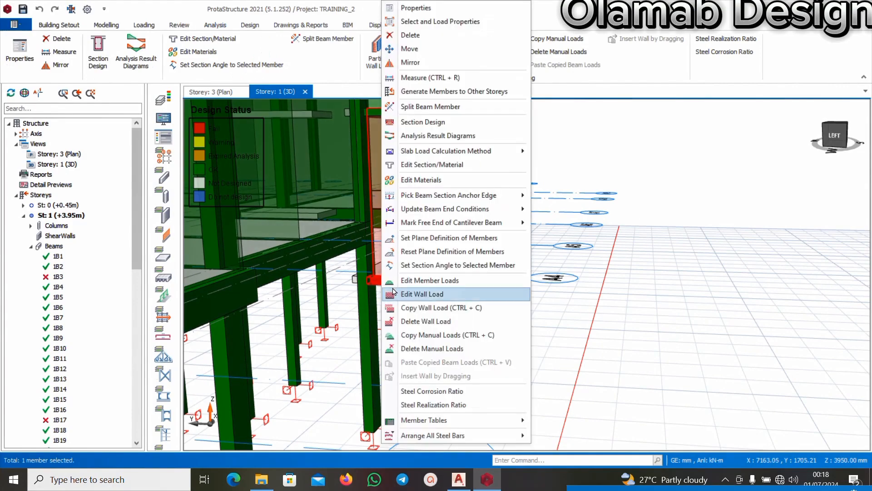
click(445, 123)
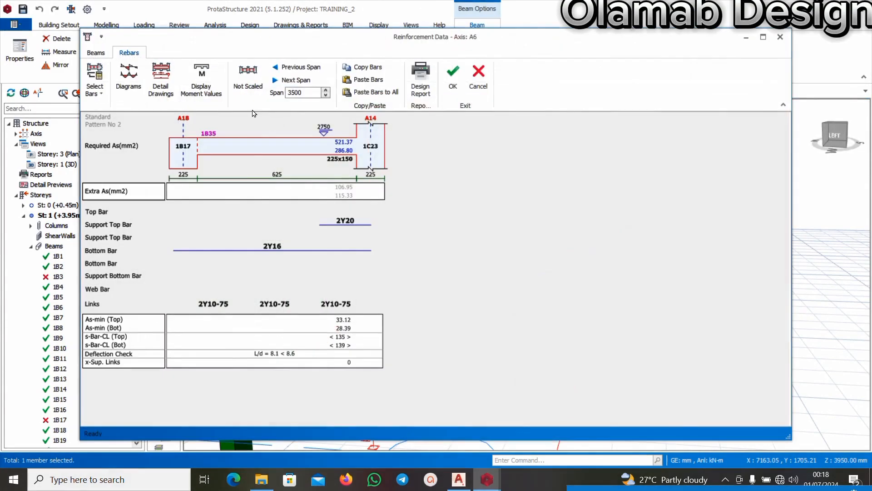
Step: Set the section depth h of beam 1B35 to 250 mm and accept the reinforcement data
click(96, 54)
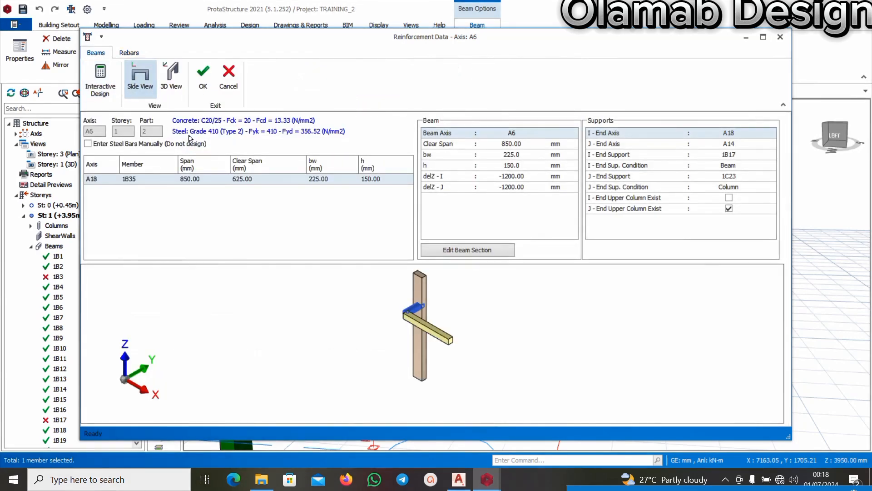
click(396, 182)
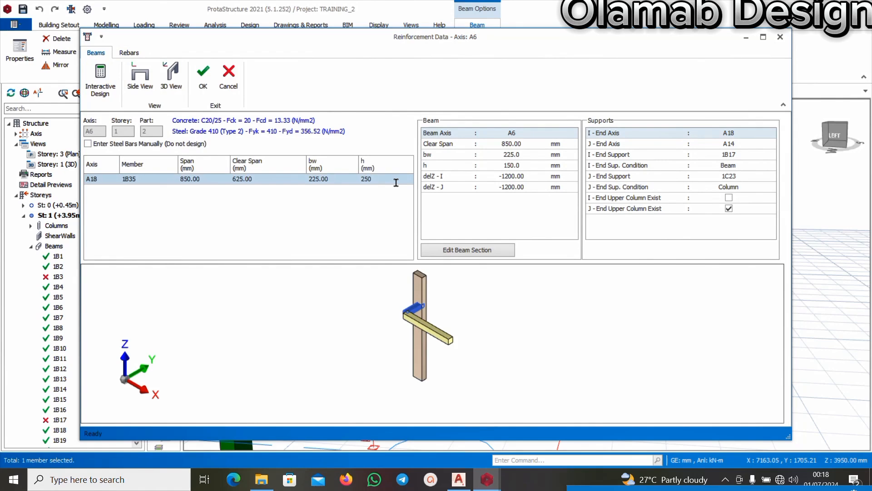
text(250)
click(199, 79)
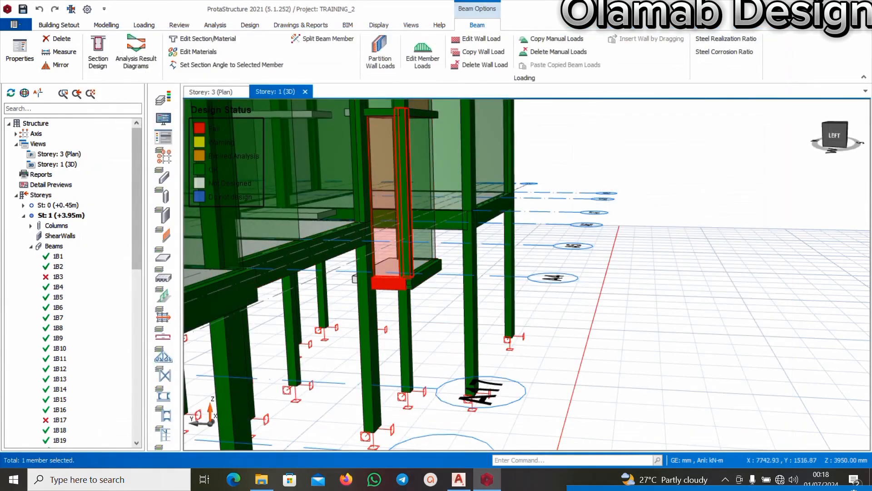
Step: Clear the selection and examine the whole building's design status from several sides for remaining failing members
click(426, 295)
scroll(417, 320, down, 5)
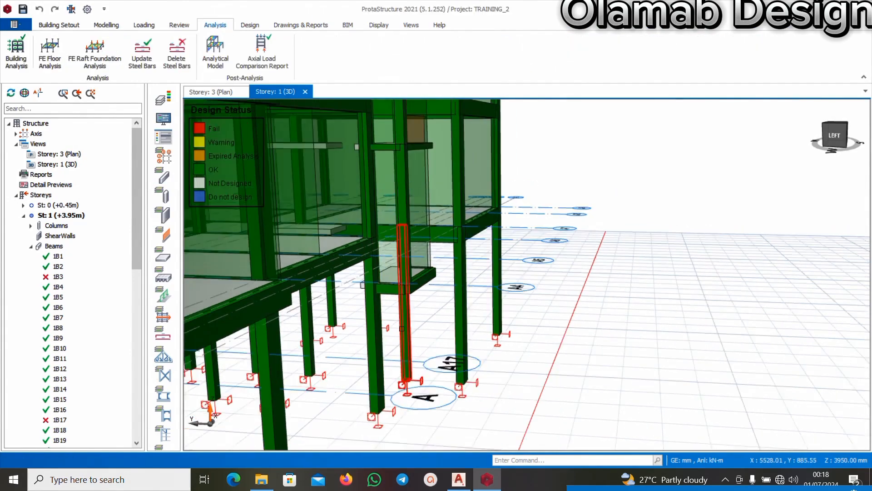
scroll(417, 320, down, 3)
middle_drag(352, 351, 414, 342)
scroll(403, 325, down, 4)
middle_drag(354, 355, 431, 229)
scroll(430, 311, up, 4)
scroll(397, 316, down, 3)
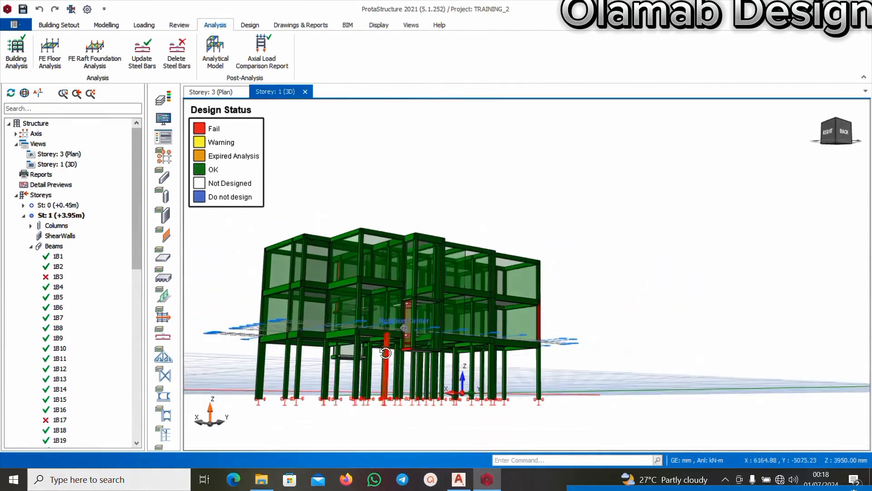
Step: Bring up the reinforcement data of failing beam 1B36 through section design and update its rebars
middle_drag(391, 334, 419, 341)
scroll(418, 345, up, 5)
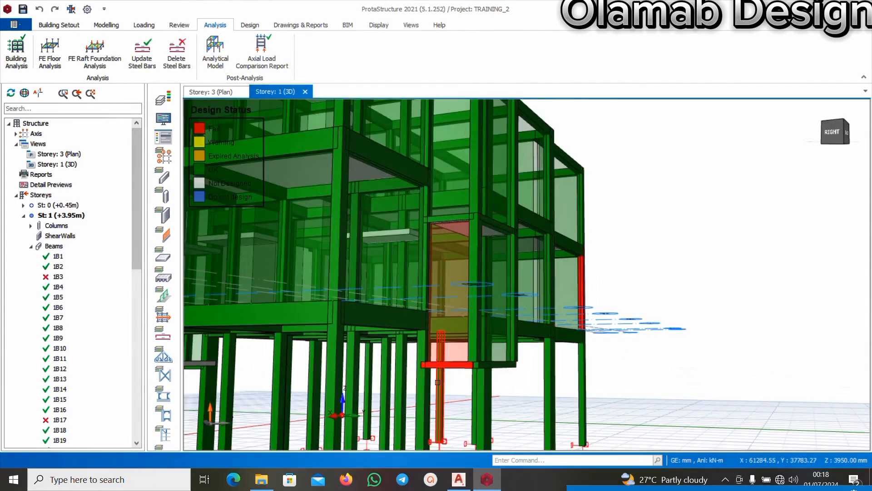
mouse_move(437, 382)
middle_down()
mouse_move(423, 384)
mouse_move(513, 390)
middle_up()
scroll(436, 341, up, 2)
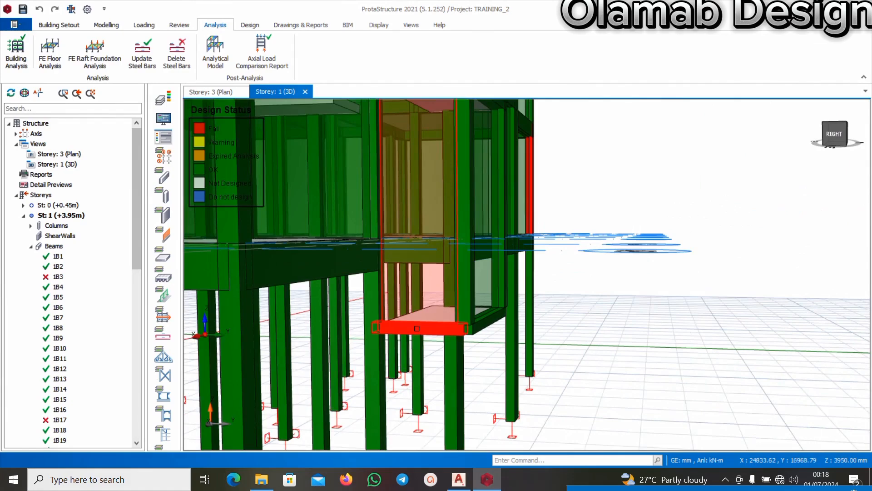
click(416, 328)
right_click(417, 328)
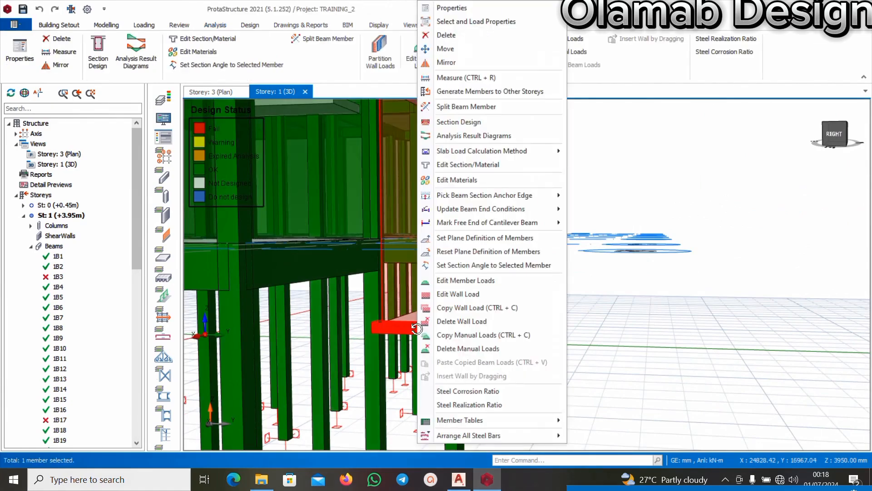
click(453, 123)
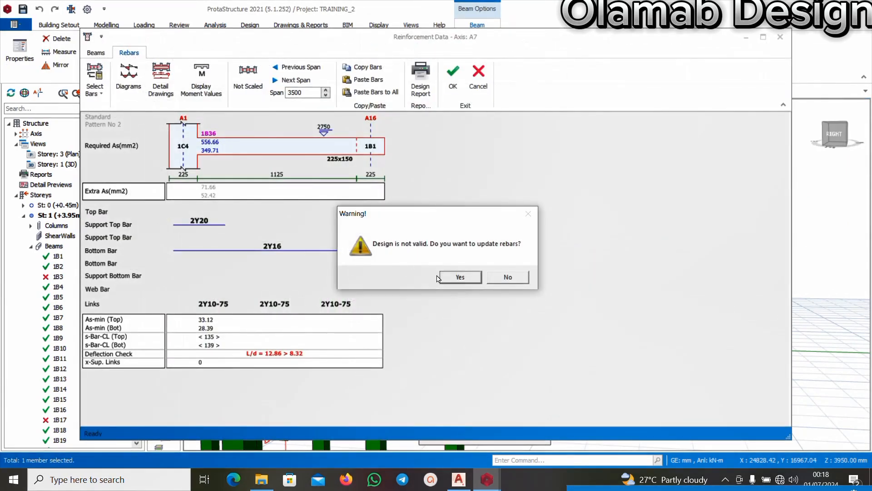
click(459, 277)
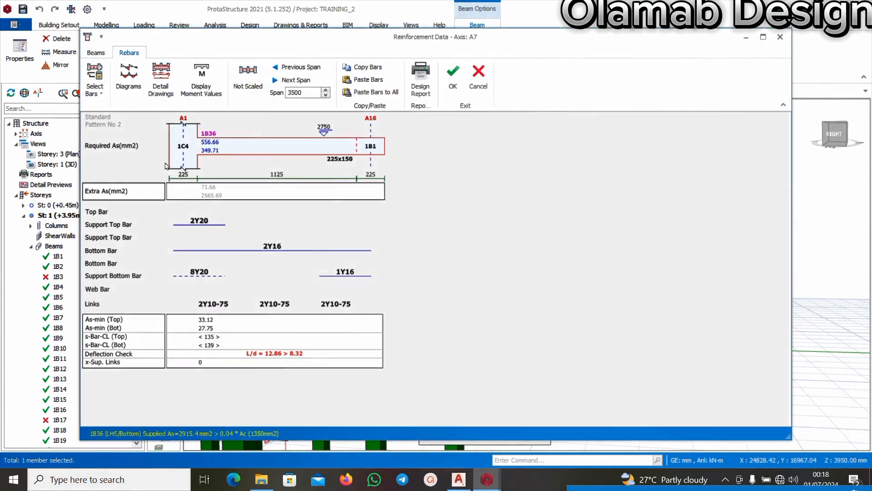
Step: Set the section depth h of beam 1B36 to 250 mm, accept the reinforcement data, and clear the selection
click(96, 52)
click(394, 179)
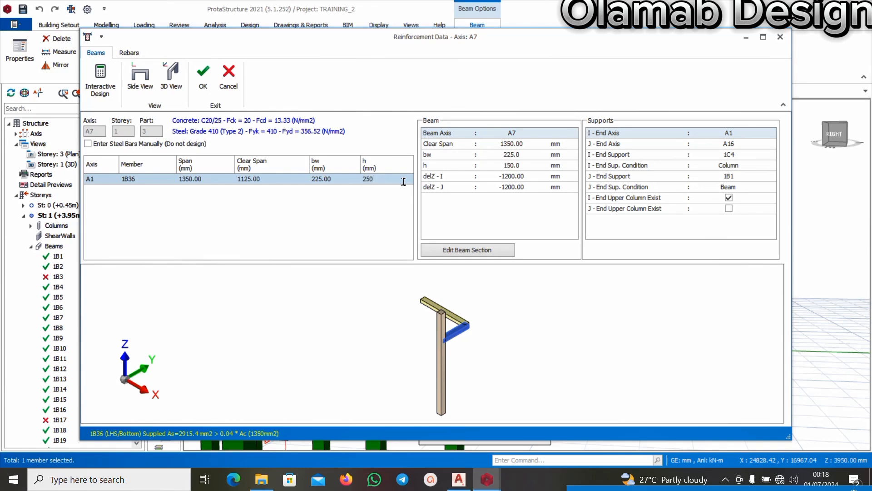
click(202, 78)
key(Escape)
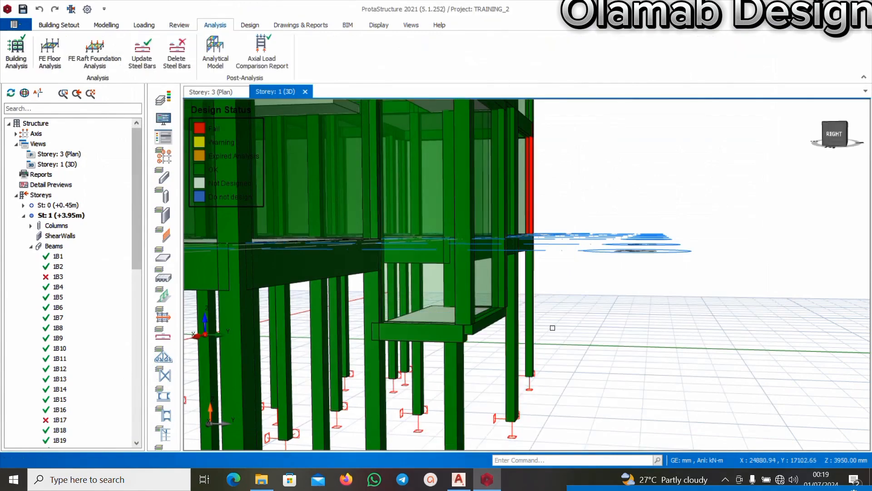
Step: Set the section depth h of beam 1B1, which adjoins 1B36, to 250 mm through section design and clear the selection
middle_drag(543, 370, 526, 365)
click(573, 339)
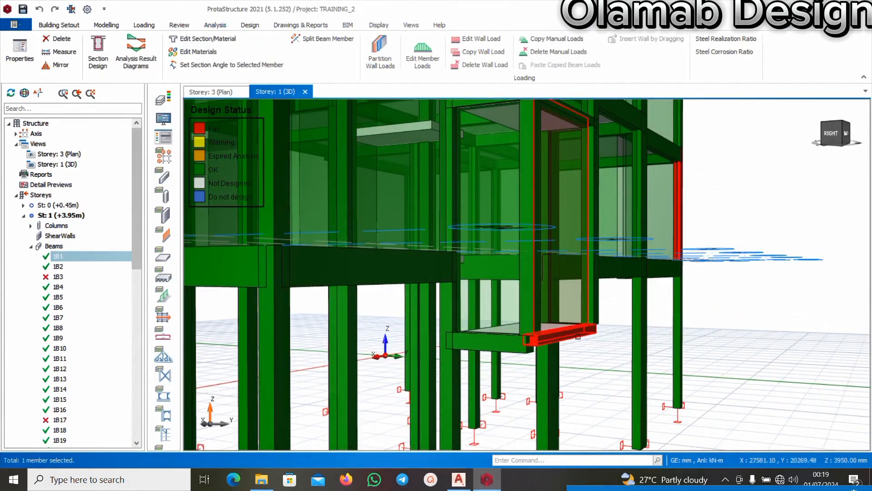
right_click(576, 340)
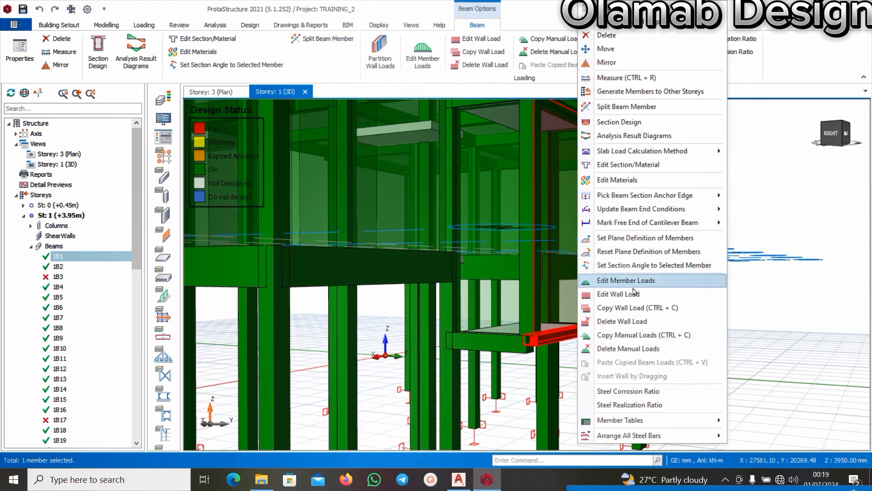
click(619, 121)
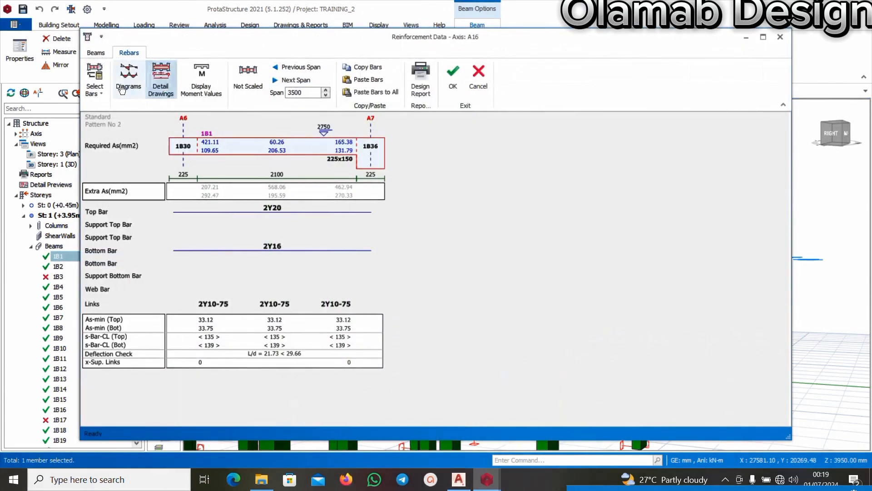
click(95, 53)
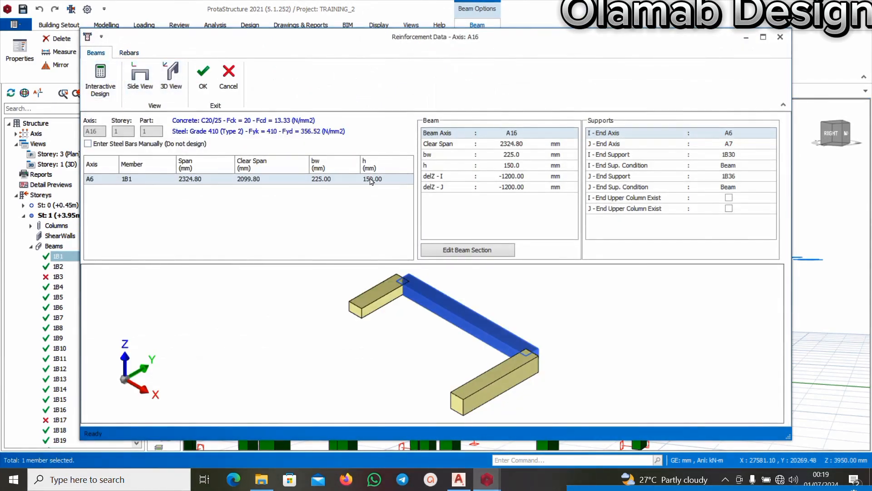
click(389, 184)
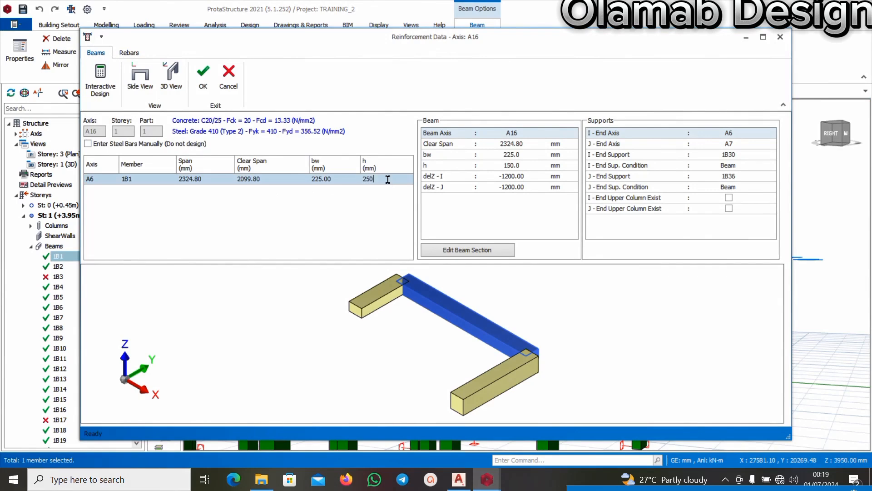
click(293, 362)
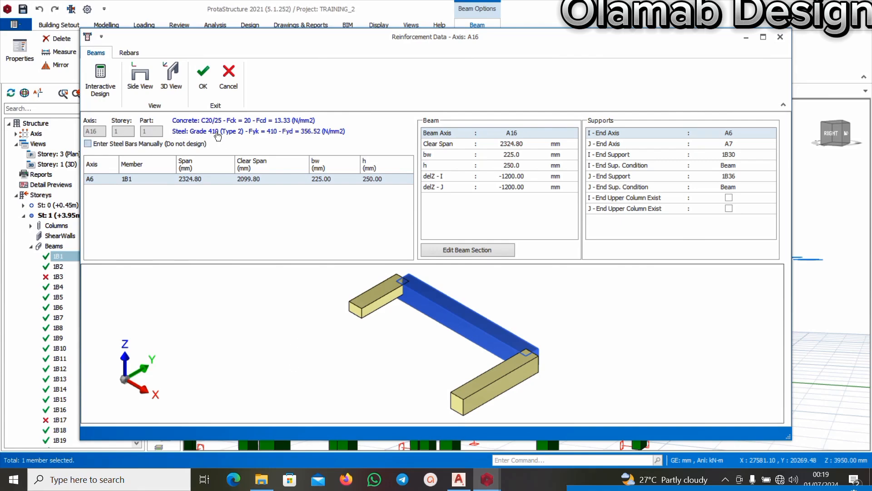
click(203, 73)
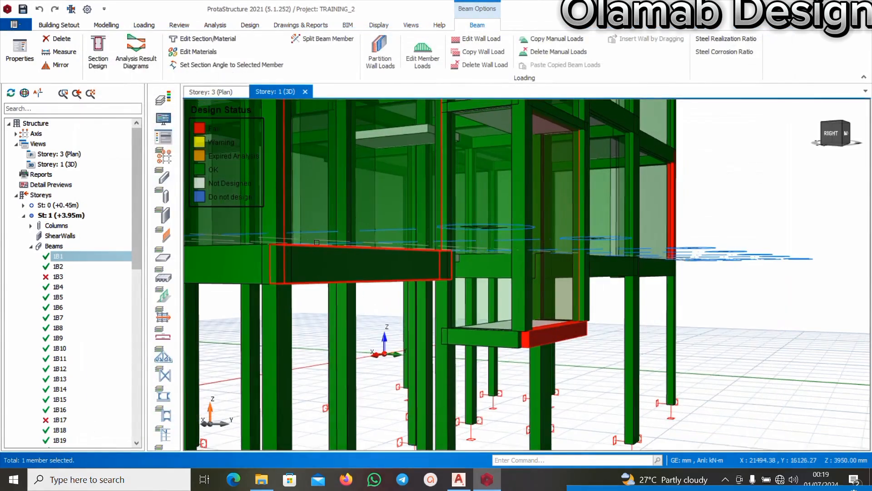
scroll(317, 242, down, 1)
key(Escape)
Step: Set the section depth h of short beam 1B30 to 250 mm through section design and clear the selection
scroll(411, 354, down, 1)
middle_drag(596, 366, 551, 311)
scroll(461, 303, up, 2)
scroll(431, 304, up, 1)
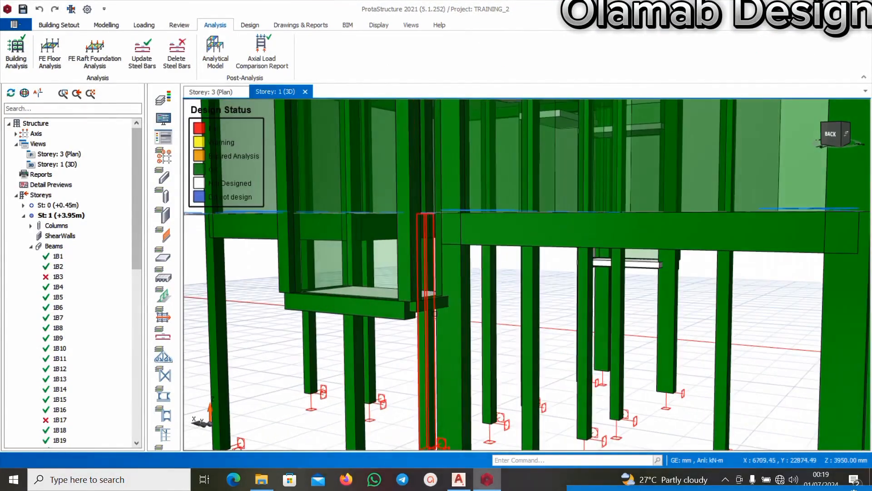
click(425, 303)
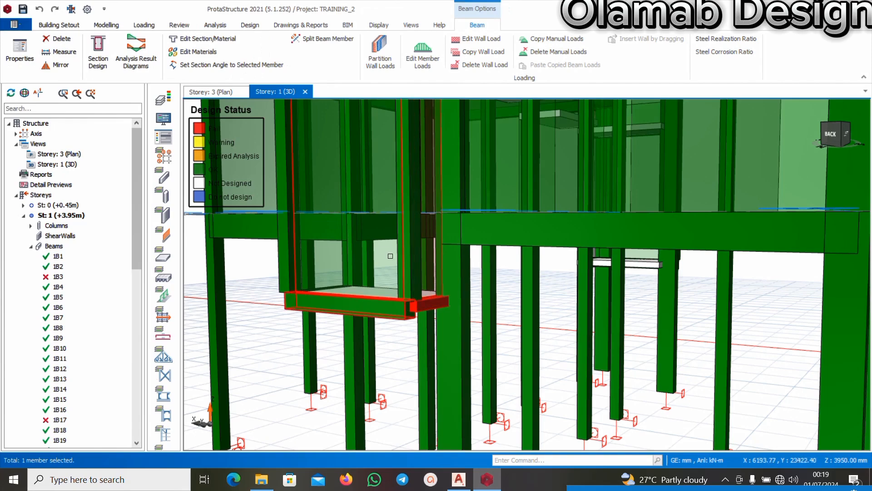
right_click(430, 303)
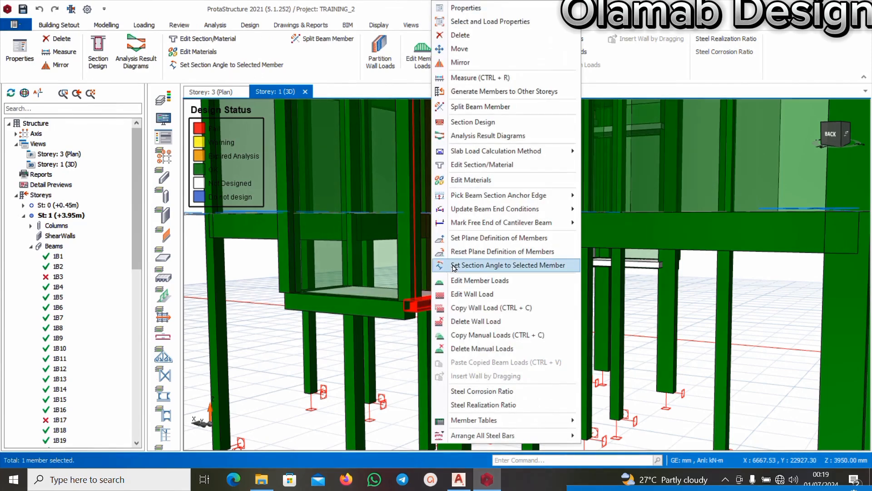
click(469, 123)
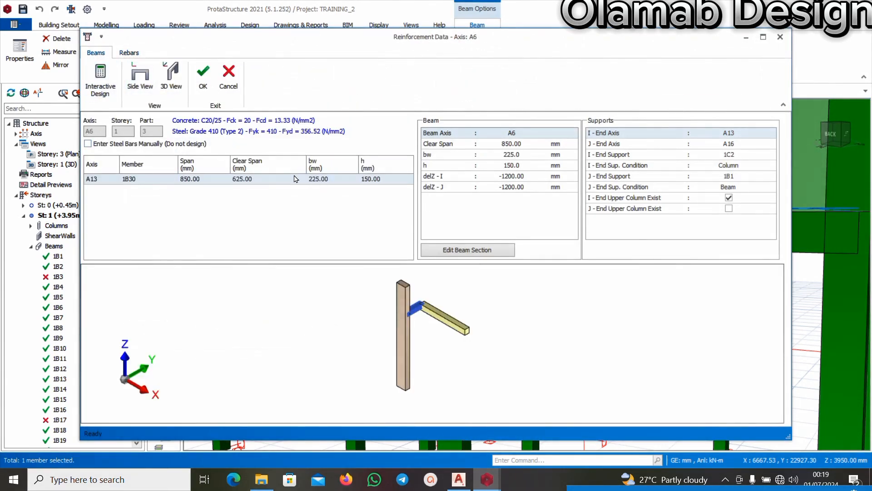
click(380, 183)
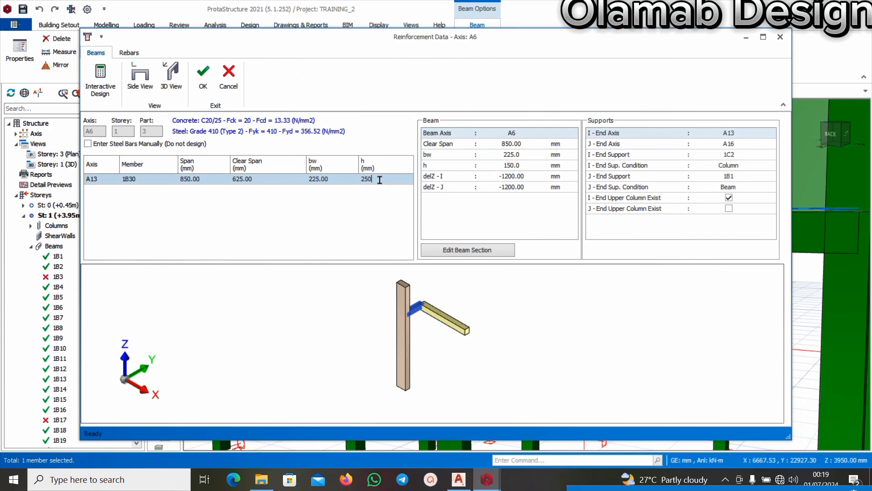
click(203, 75)
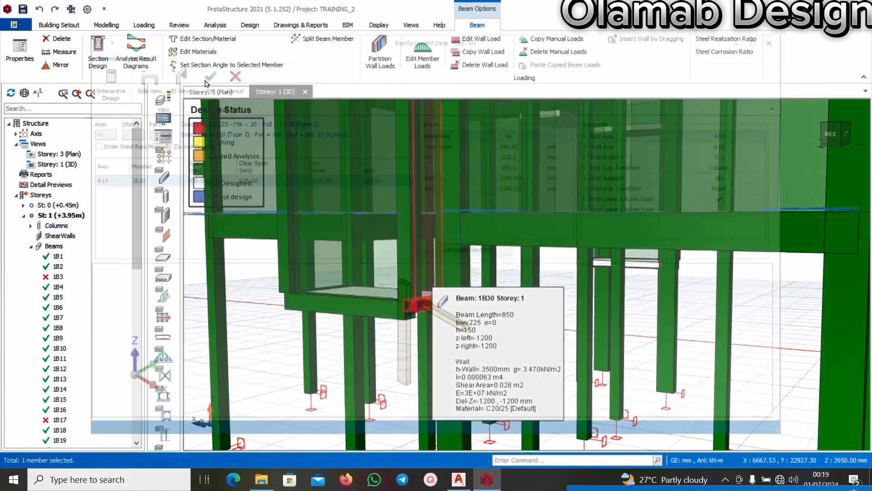
scroll(344, 278, down, 5)
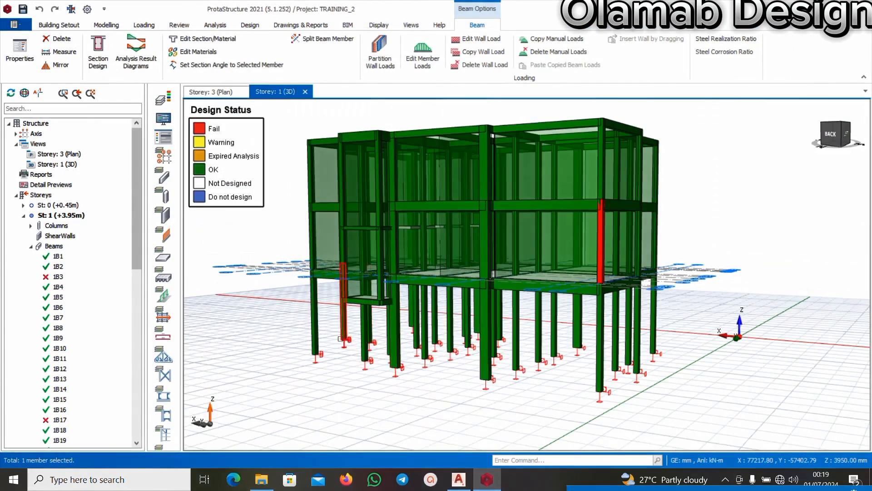
key(Escape)
Step: Examine the design status of the whole building from the front, above and the side for remaining failing members
middle_drag(312, 343, 454, 365)
scroll(429, 311, up, 5)
scroll(432, 314, down, 5)
scroll(366, 349, down, 2)
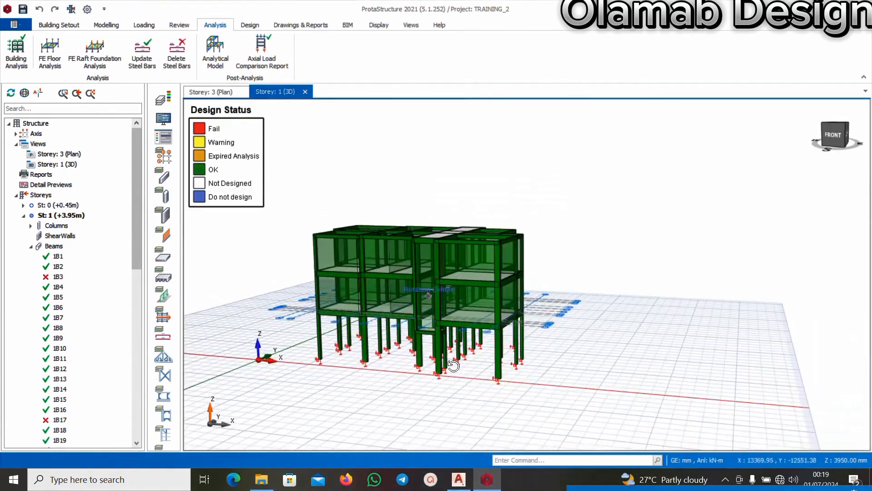
middle_drag(377, 320, 572, 375)
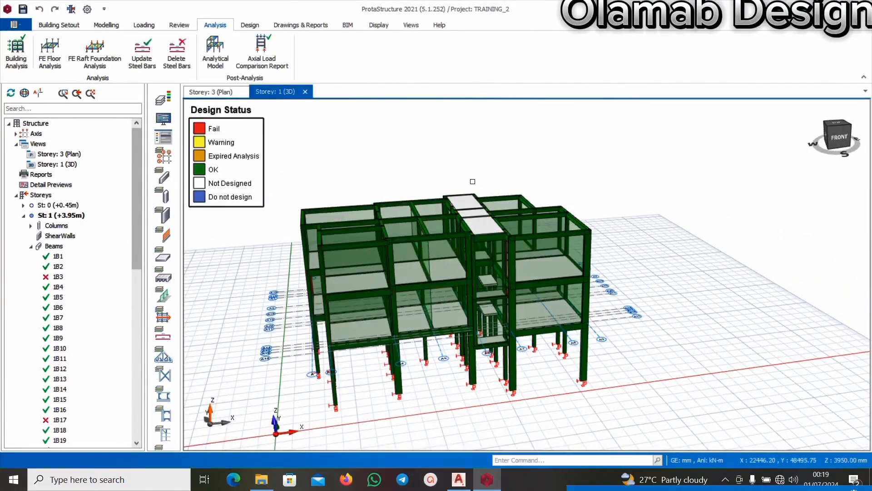
mouse_move(472, 182)
middle_down()
mouse_move(495, 288)
mouse_move(510, 283)
mouse_move(424, 316)
mouse_move(466, 301)
mouse_move(451, 276)
mouse_move(414, 288)
mouse_move(496, 257)
middle_up()
scroll(495, 288, up, 4)
scroll(488, 274, down, 3)
scroll(503, 271, up, 5)
scroll(384, 266, down, 3)
middle_drag(384, 266, 417, 300)
scroll(418, 276, down, 3)
middle_drag(525, 271, 400, 266)
scroll(463, 261, up, 4)
scroll(534, 261, up, 2)
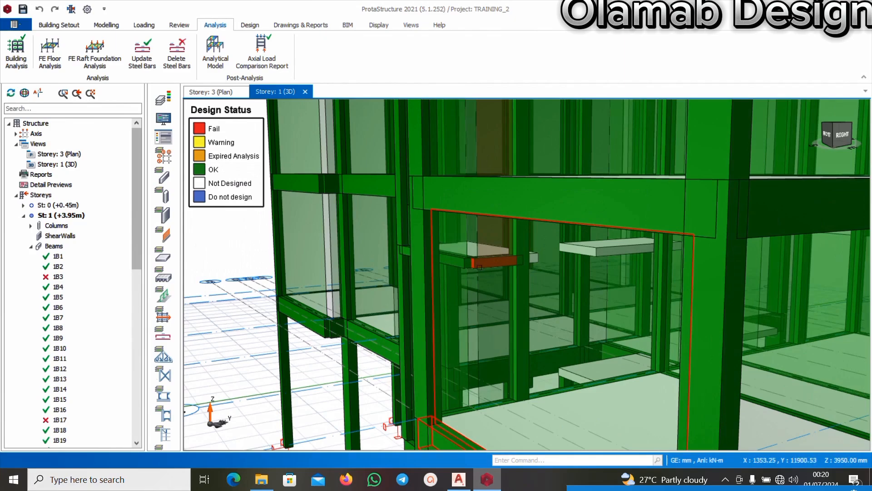
Step: Examine the failing beam inside the upper storey near the stair area from below and from several angles
scroll(479, 267, down, 3)
scroll(429, 291, up, 3)
middle_drag(467, 302, 495, 262)
scroll(419, 308, down, 3)
scroll(425, 308, up, 2)
scroll(486, 332, up, 3)
scroll(485, 331, down, 3)
scroll(463, 358, down, 3)
scroll(550, 263, up, 3)
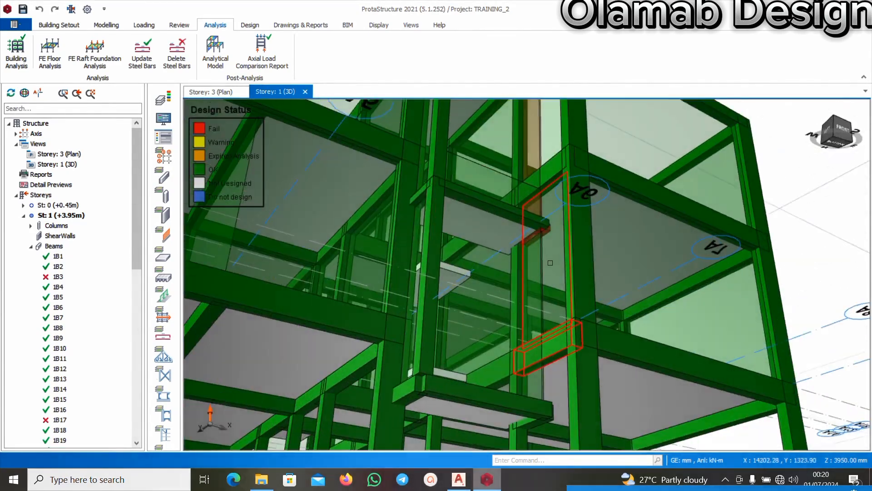
scroll(494, 290, down, 3)
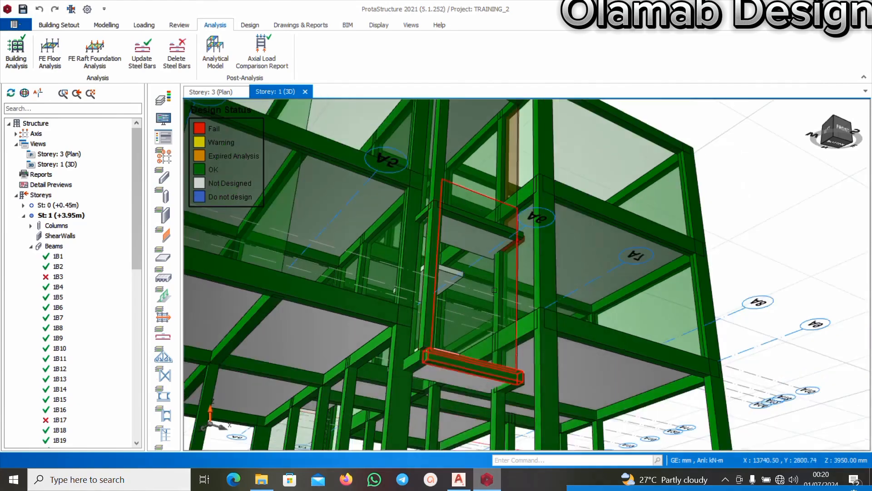
middle_drag(597, 257, 522, 251)
scroll(639, 222, up, 3)
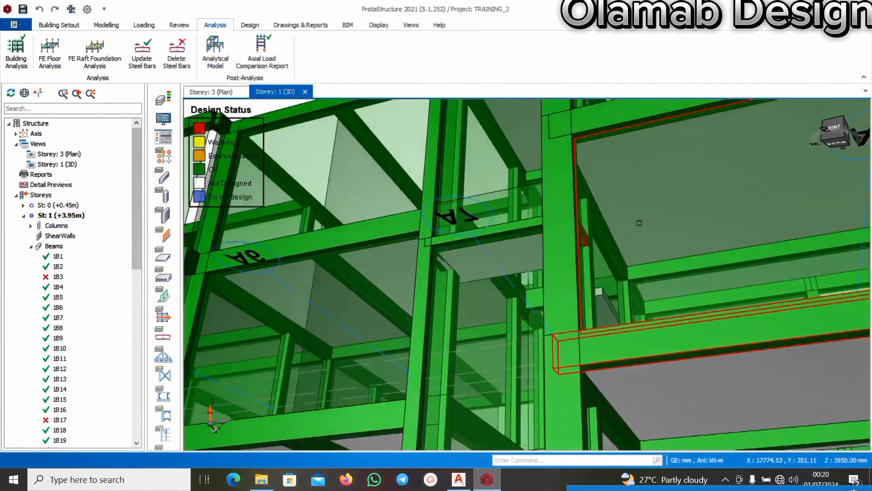
middle_drag(639, 223, 512, 249)
scroll(588, 280, down, 5)
middle_drag(589, 281, 595, 297)
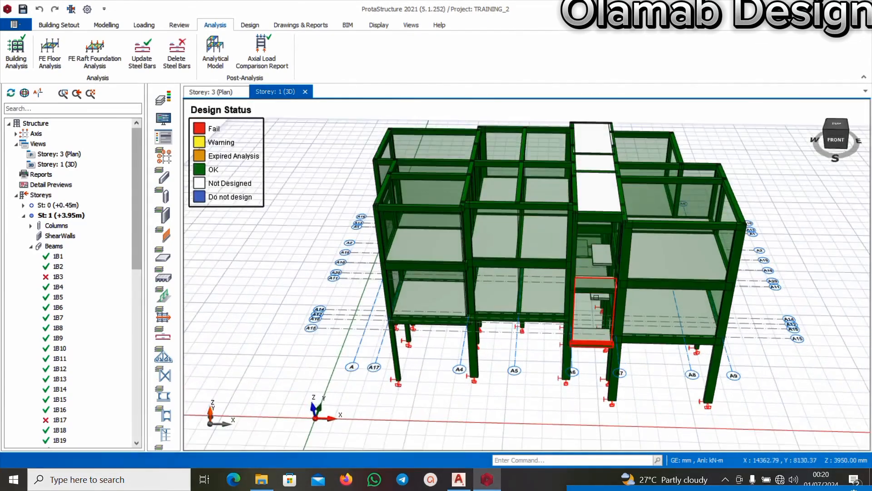
scroll(599, 254, up, 3)
scroll(604, 253, down, 3)
middle_drag(604, 253, 629, 284)
scroll(547, 198, up, 4)
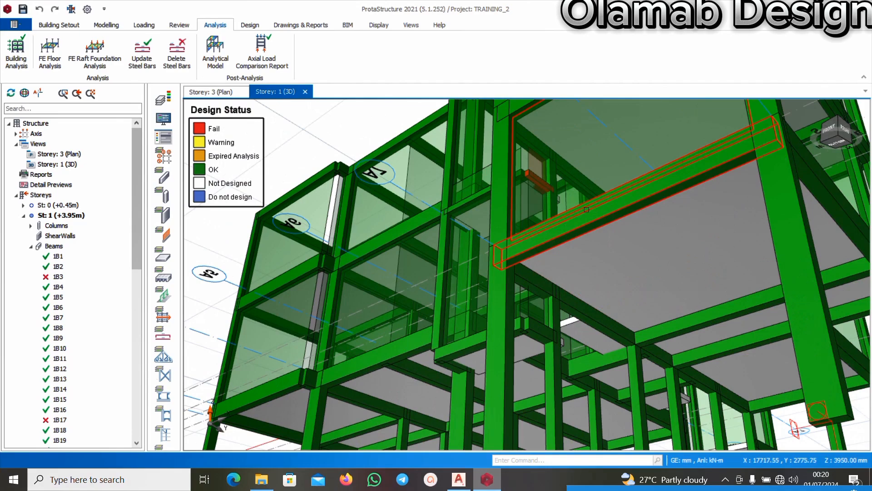
scroll(504, 235, up, 2)
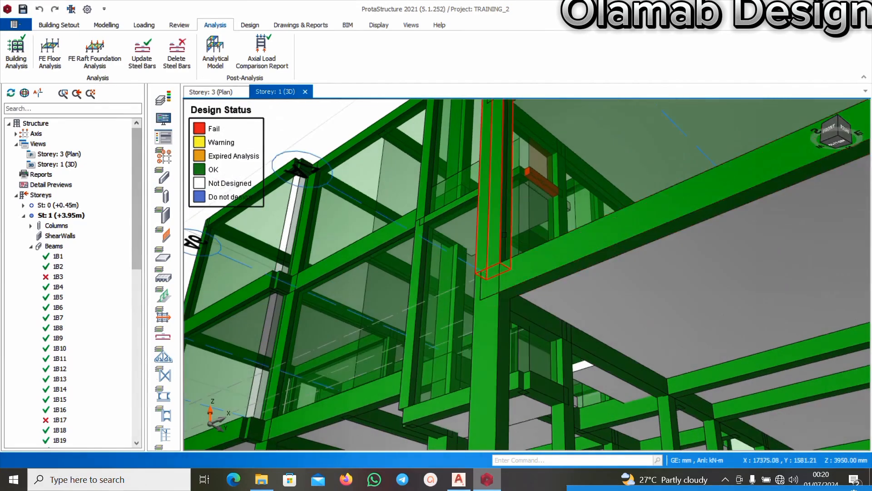
scroll(504, 234, down, 3)
right_click(522, 232)
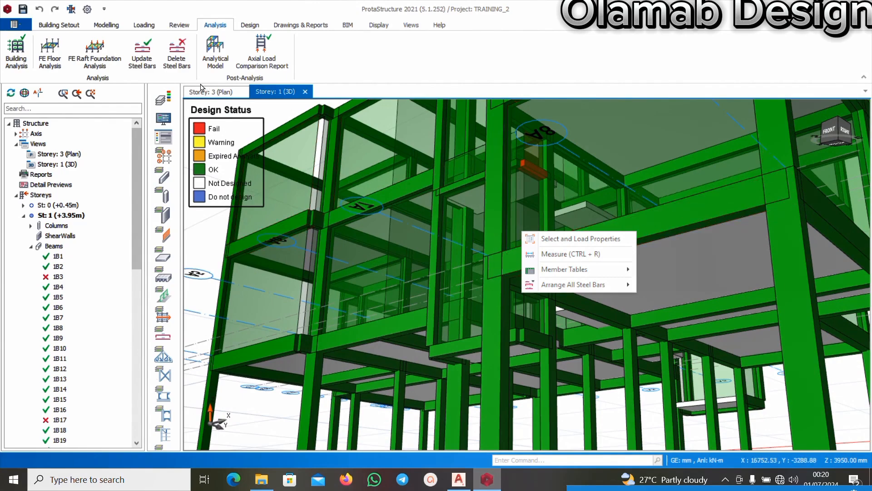
Step: Open the storey beam section design list and look through all storeys for beams that fail design
click(249, 26)
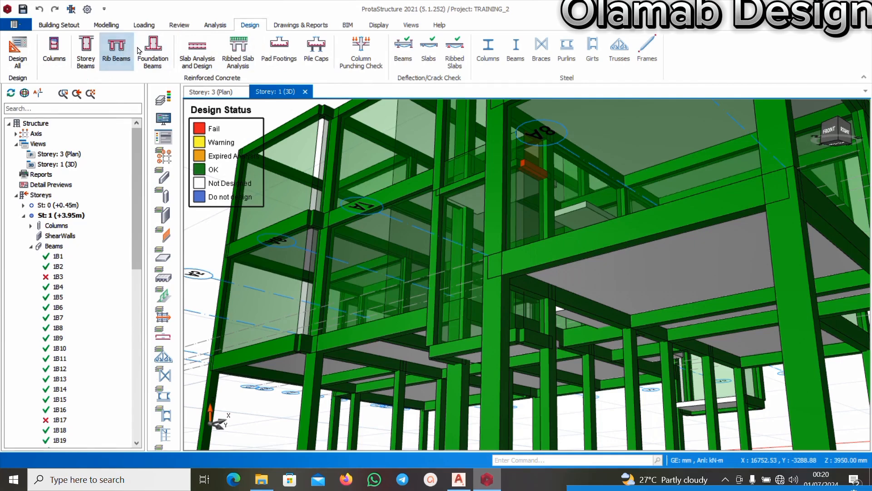
click(85, 51)
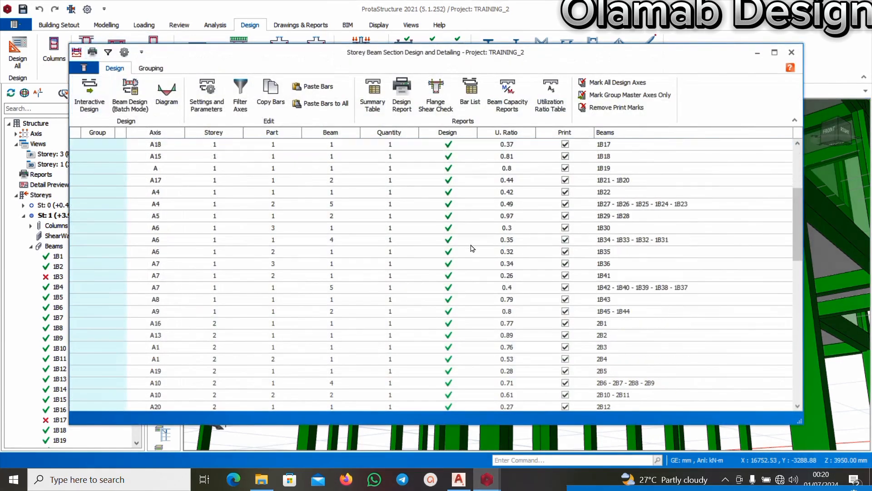
scroll(472, 249, down, 12)
scroll(437, 204, down, 3)
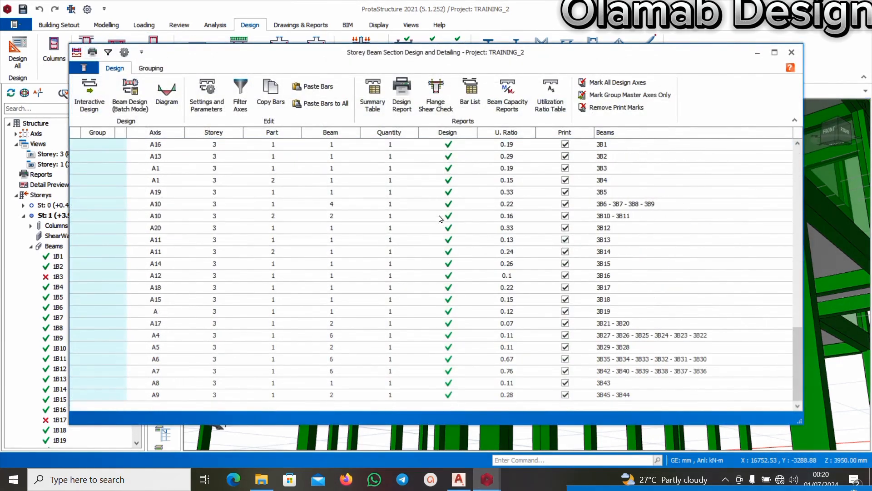
scroll(449, 204, up, 4)
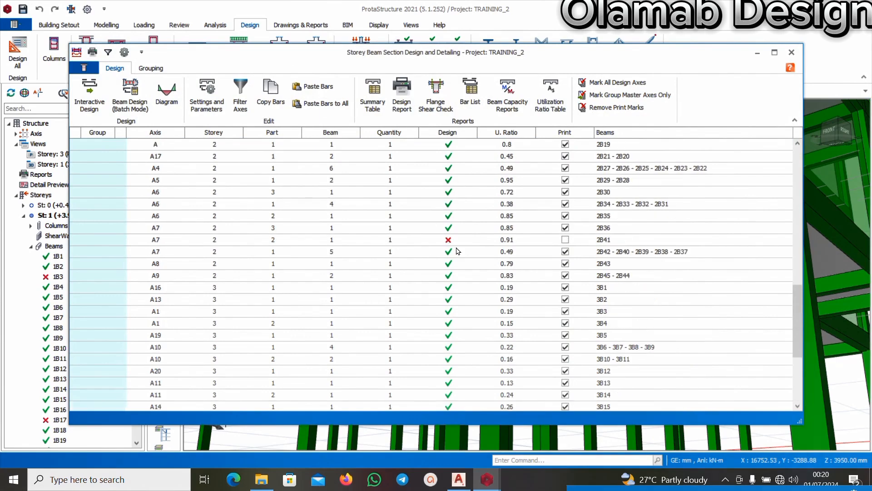
Step: Update the rebars of failing beam 2B41 on axis A7, set its depth h to 250 mm, and recheck and close the storey beam list
double_click(449, 240)
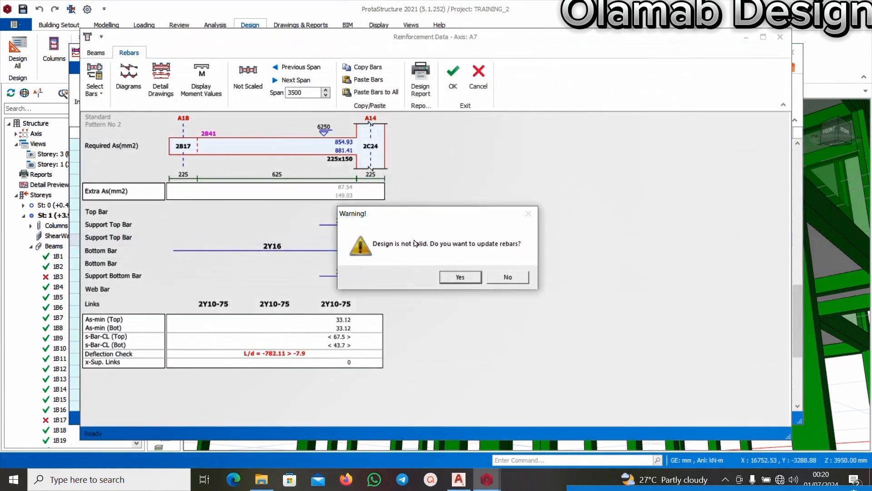
click(460, 277)
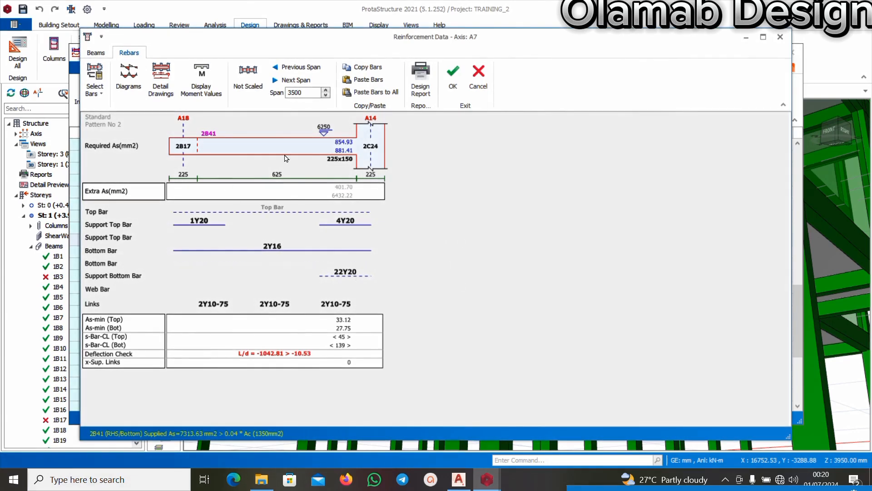
click(96, 53)
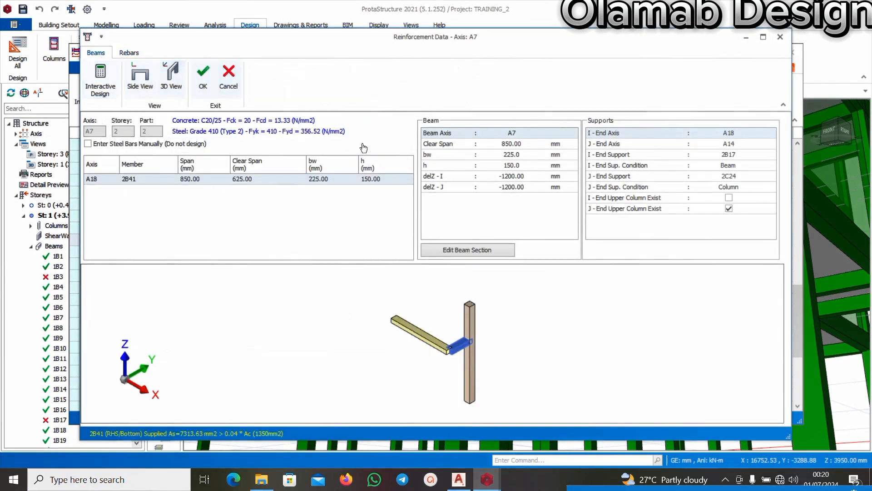
click(386, 181)
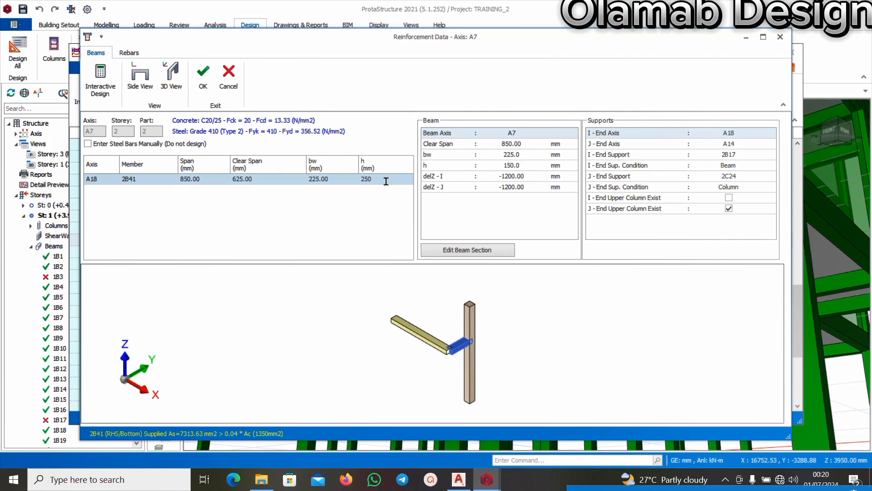
text(250)
click(298, 283)
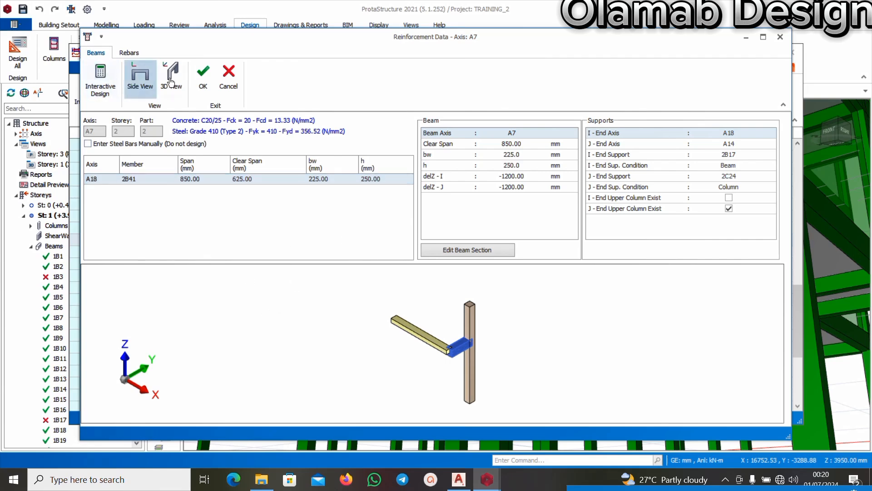
click(203, 77)
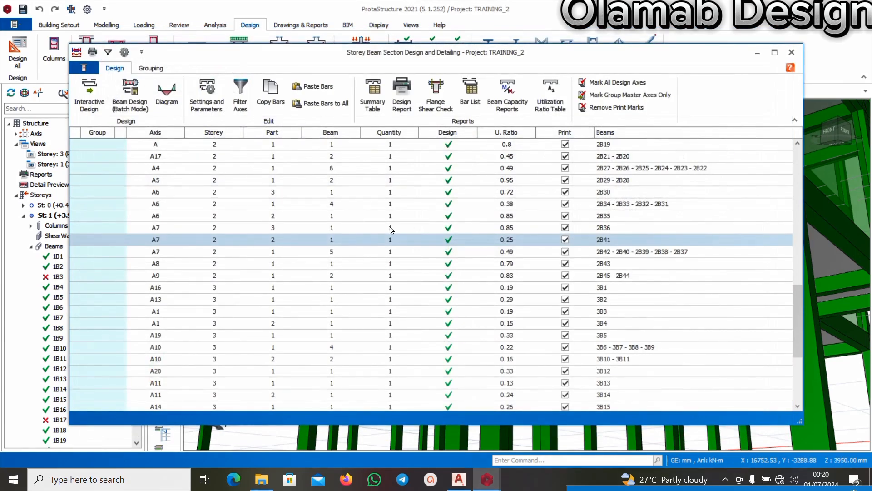
scroll(390, 229, up, 3)
scroll(408, 245, down, 7)
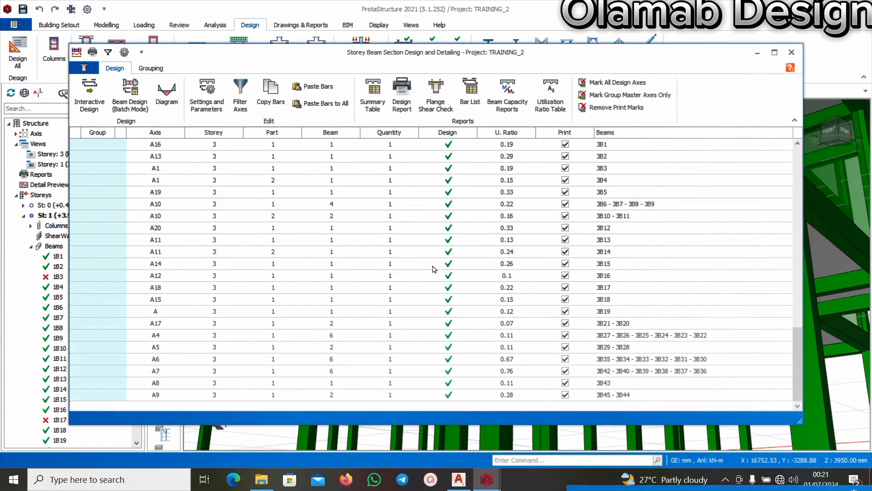
scroll(450, 227, up, 10)
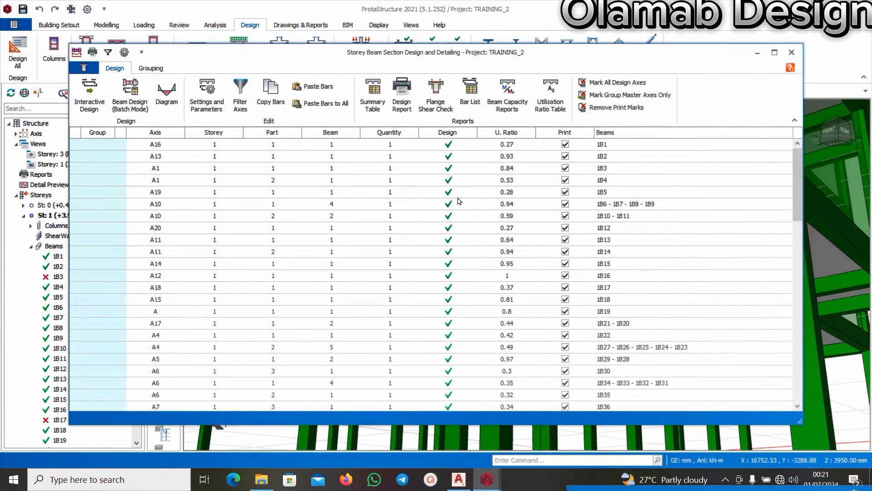
click(789, 54)
Step: Examine the design status of the whole building from the front, left and back for remaining failing members
scroll(513, 160, up, 6)
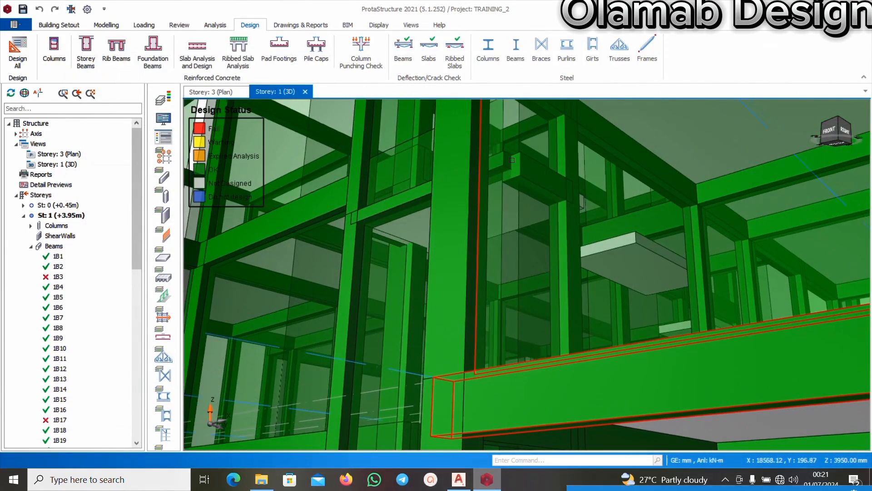
scroll(528, 166, down, 10)
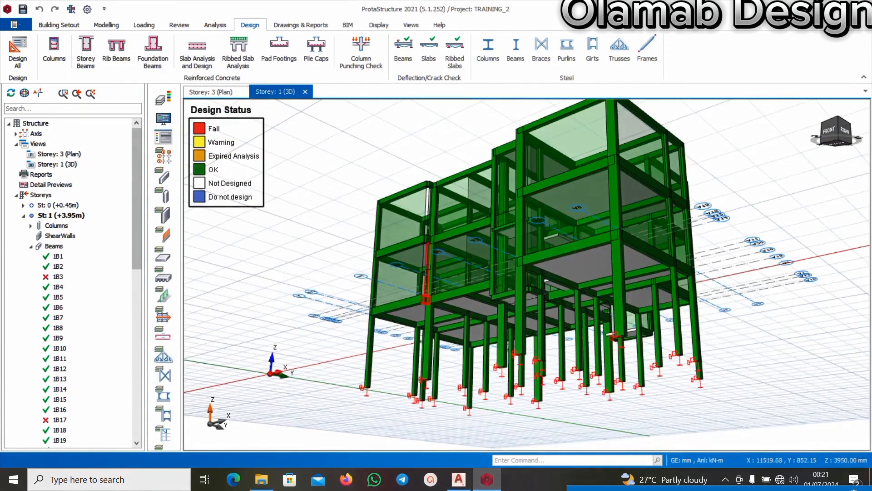
middle_drag(490, 281, 474, 304)
middle_drag(441, 213, 535, 224)
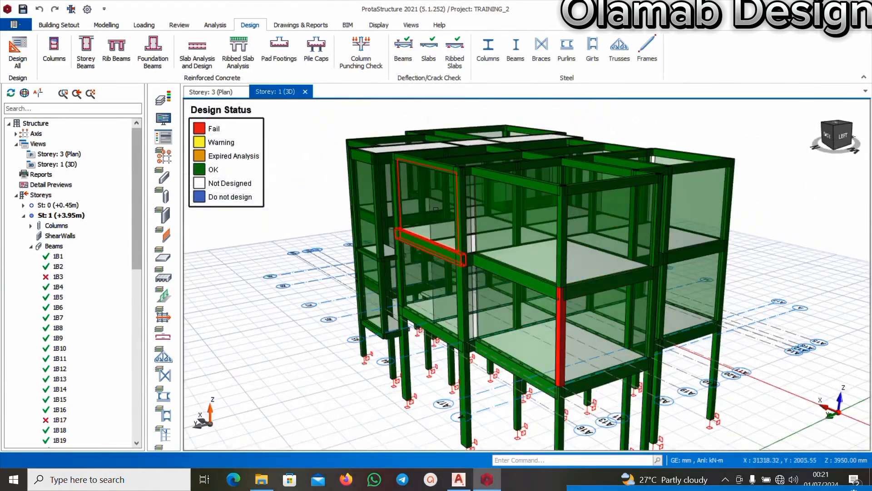
scroll(435, 209, down, 8)
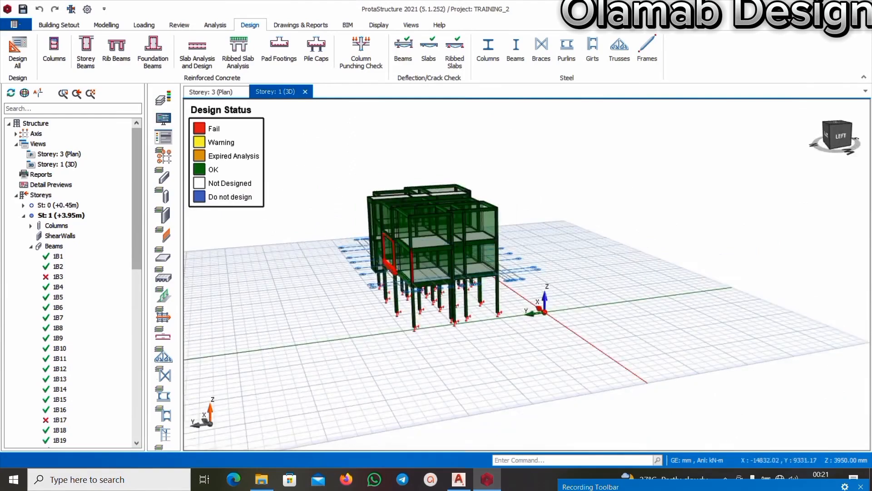
scroll(384, 237, up, 4)
scroll(454, 301, down, 3)
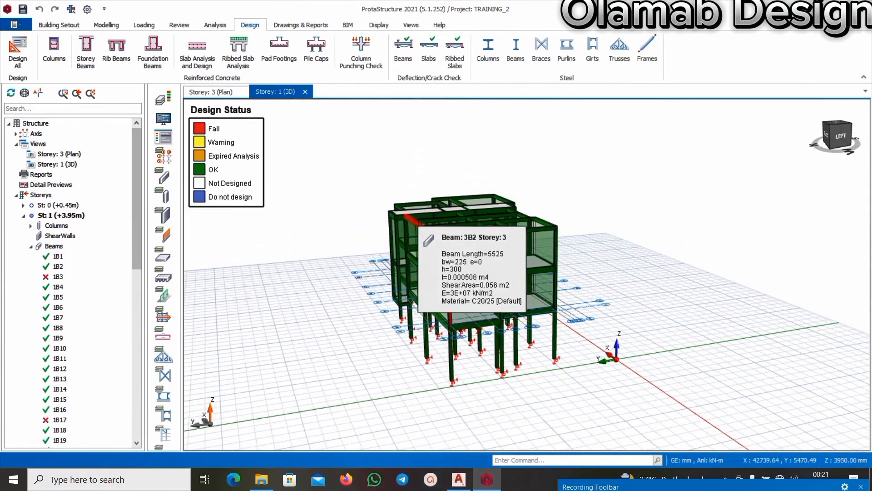
scroll(483, 259, up, 5)
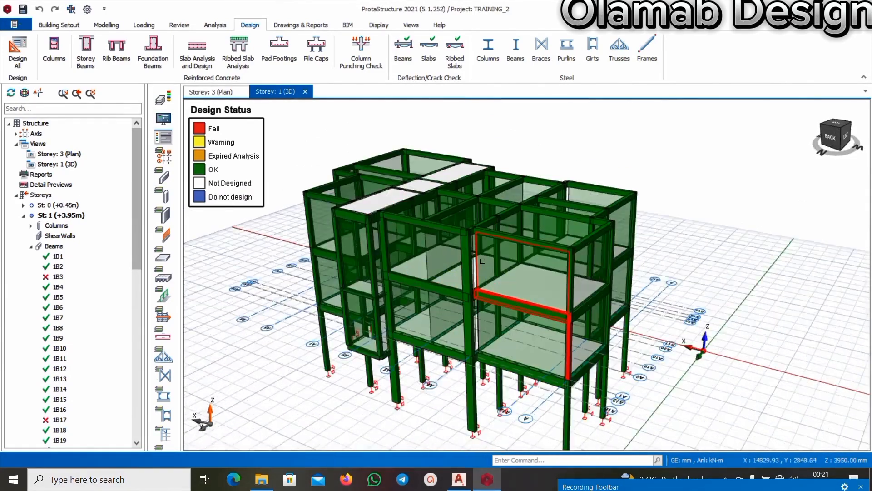
scroll(483, 234, down, 5)
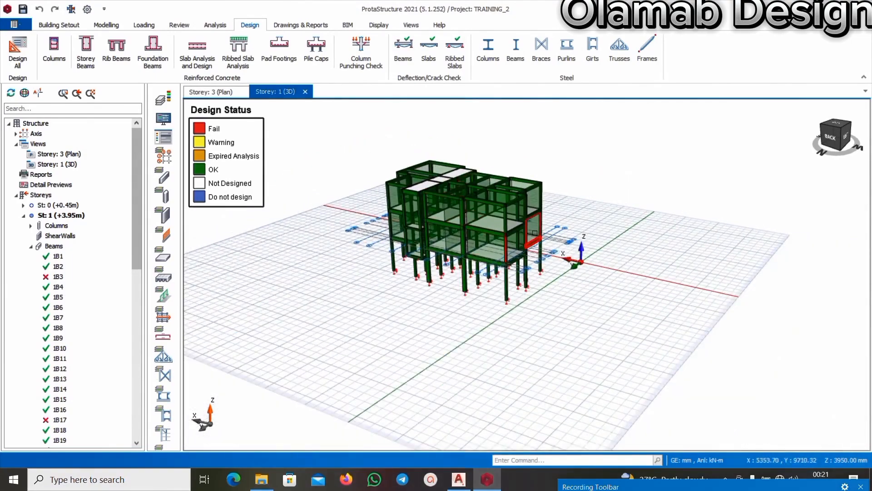
Step: Examine the failing corner column on storey 2 from the left and back sides of the building
scroll(535, 233, up, 5)
scroll(462, 272, down, 3)
mouse_move(524, 360)
middle_down()
mouse_move(589, 348)
mouse_move(477, 349)
middle_up()
scroll(396, 202, up, 3)
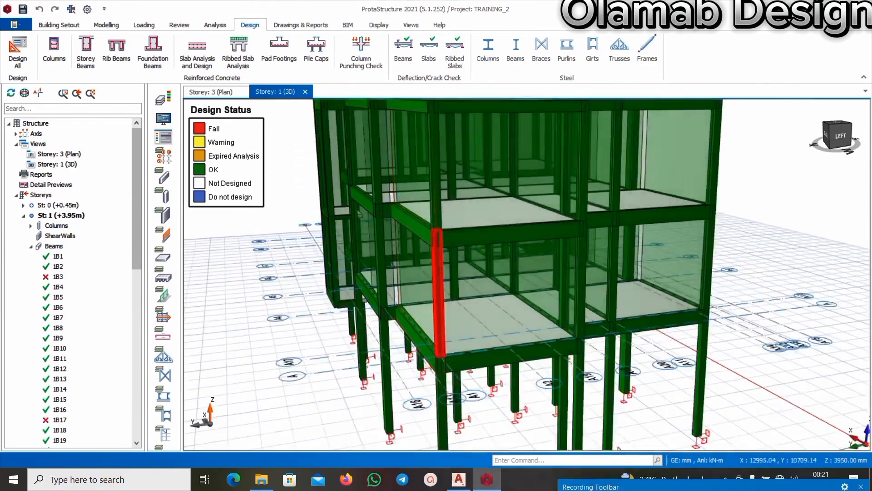
scroll(404, 309, down, 3)
middle_drag(353, 322, 347, 306)
scroll(502, 283, up, 2)
middle_drag(502, 283, 431, 295)
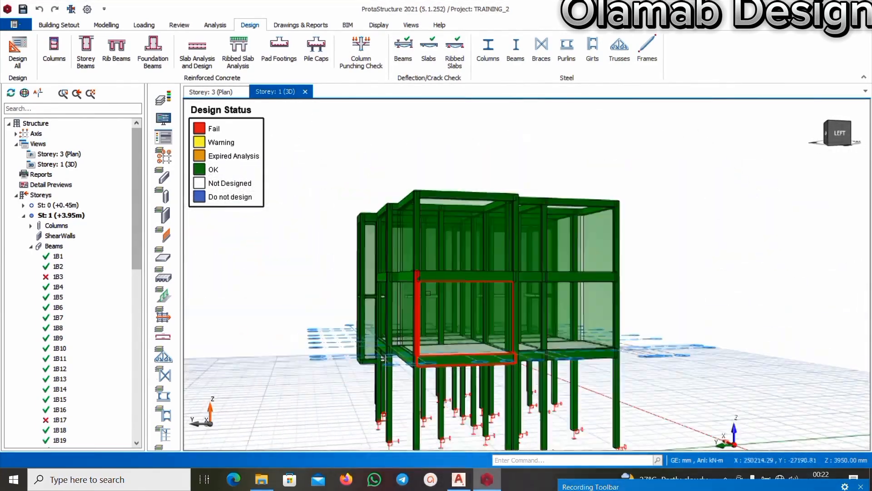
scroll(405, 302, down, 2)
scroll(474, 373, up, 2)
scroll(508, 289, up, 3)
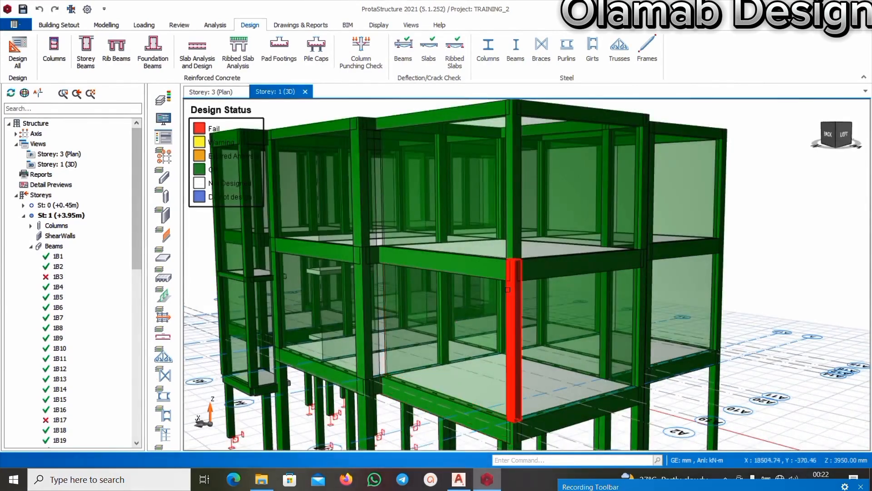
click(514, 291)
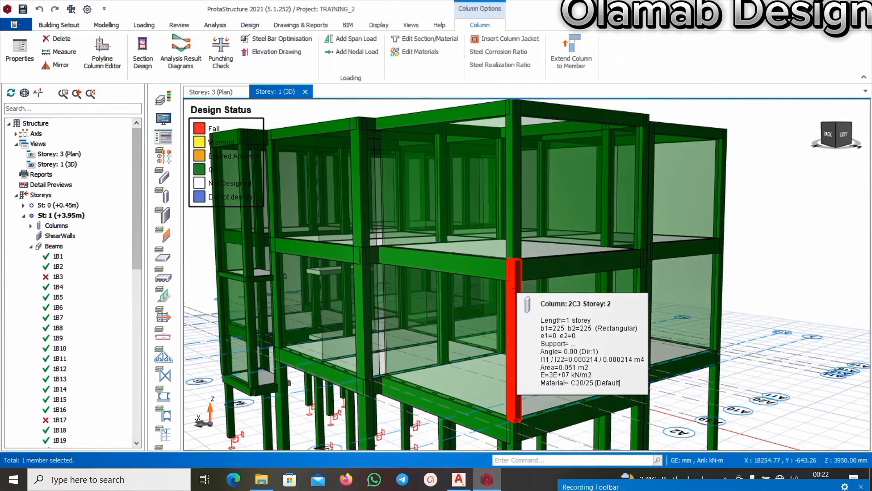
right_click(515, 291)
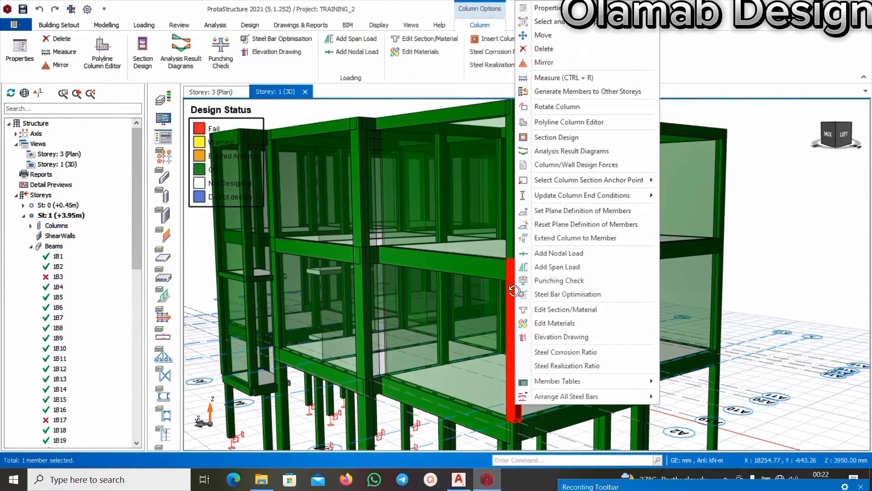
click(557, 137)
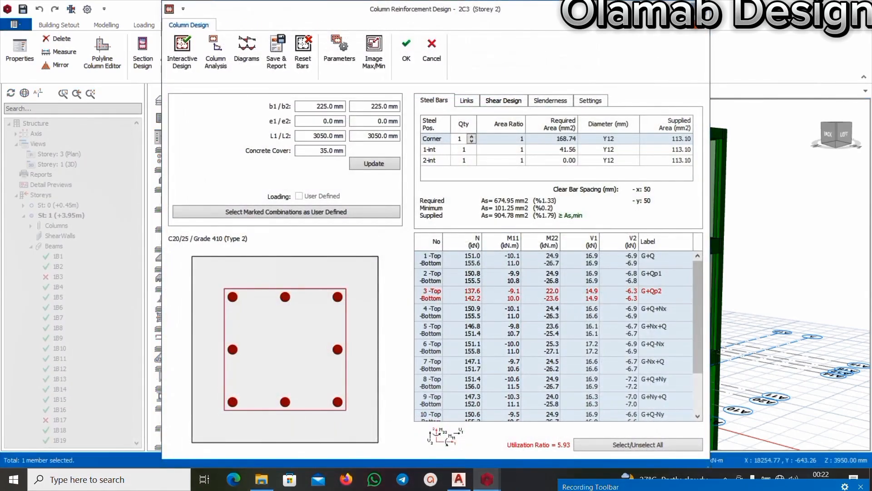
key(Escape)
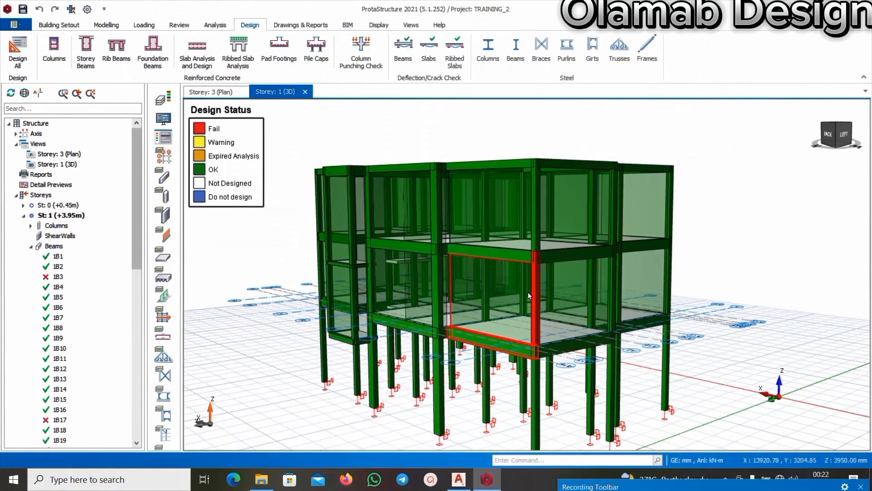
Step: Reset the bars of failing column 2C3 in section design, set the corner bars to Y16, accept the design and clear the selection
click(535, 292)
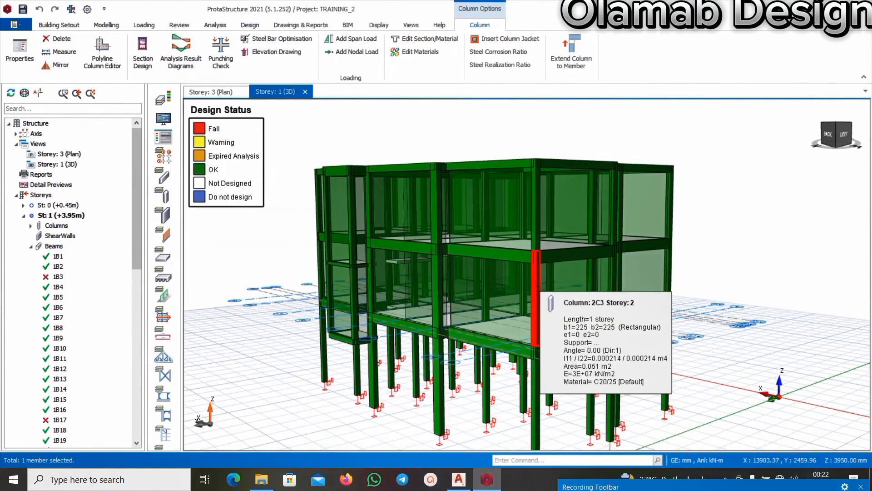
right_click(536, 279)
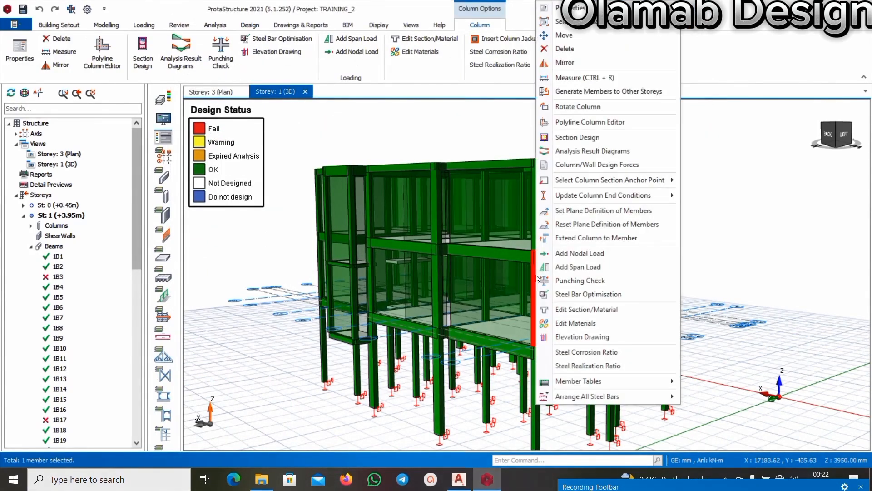
click(577, 138)
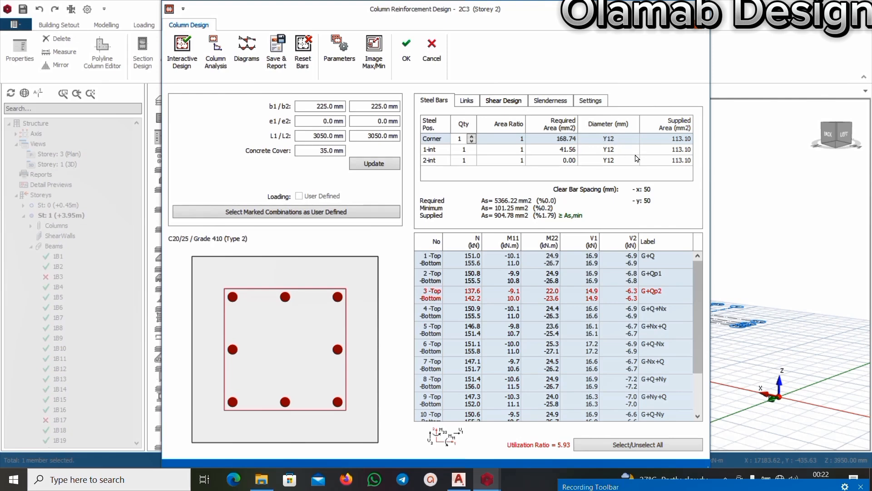
scroll(551, 274, down, 1)
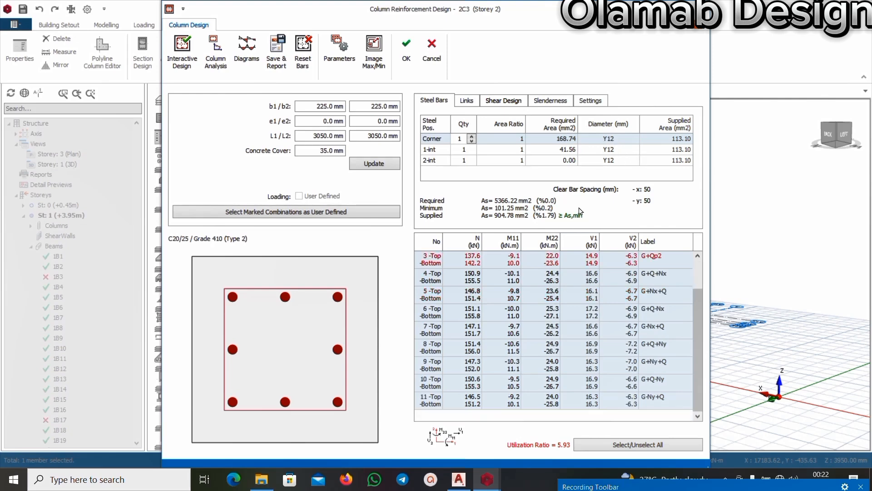
click(306, 58)
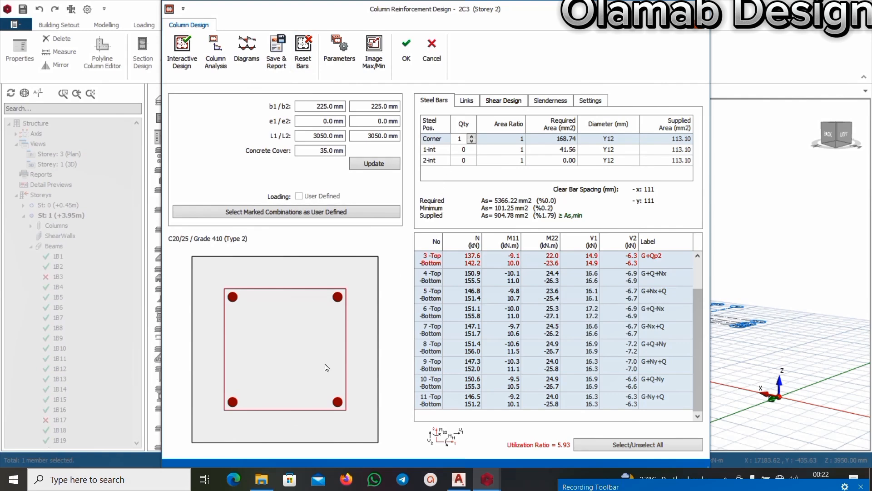
click(636, 142)
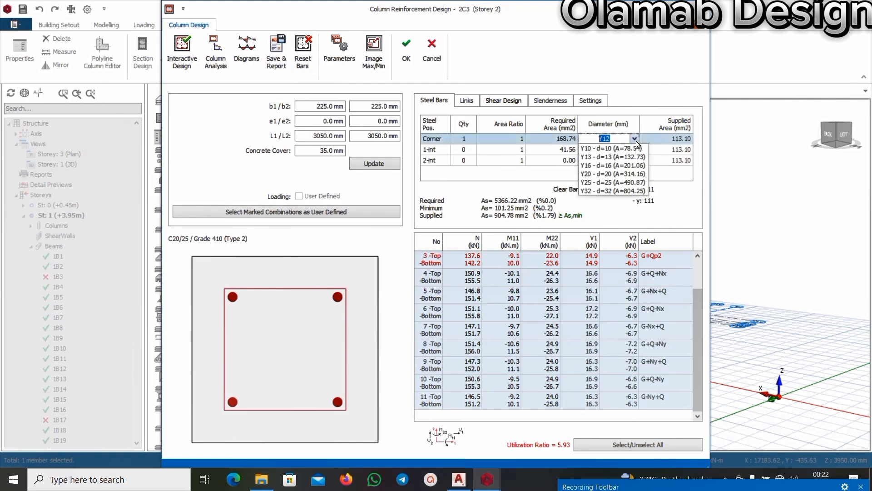
click(597, 167)
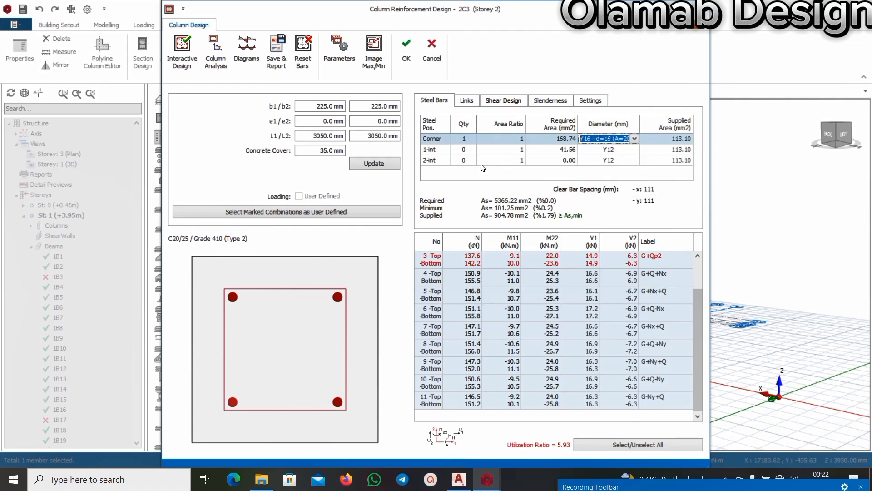
click(404, 60)
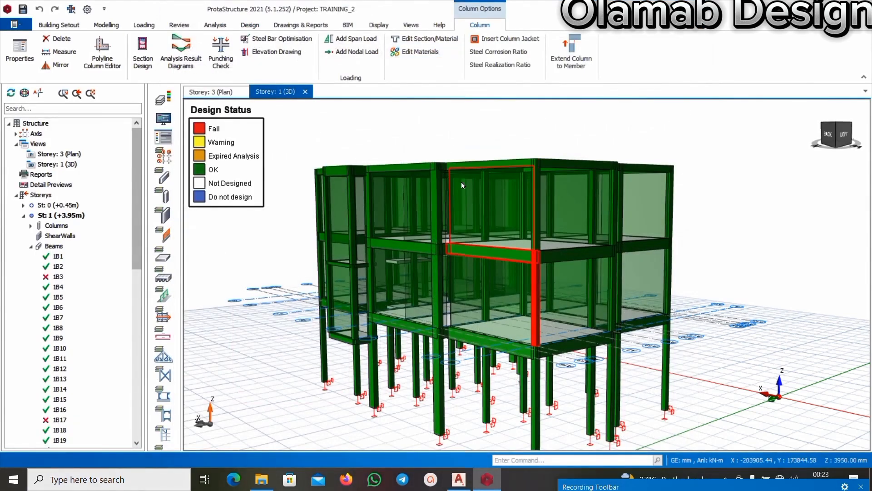
key(Escape)
Step: Examine the storey 2 corner column and the building's design status from all sides for any remaining failing members
scroll(564, 287, up, 4)
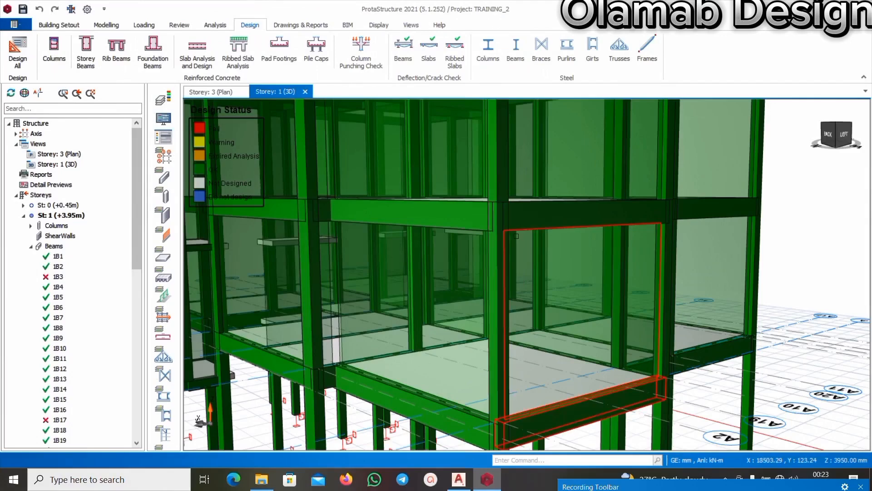
scroll(500, 263, up, 3)
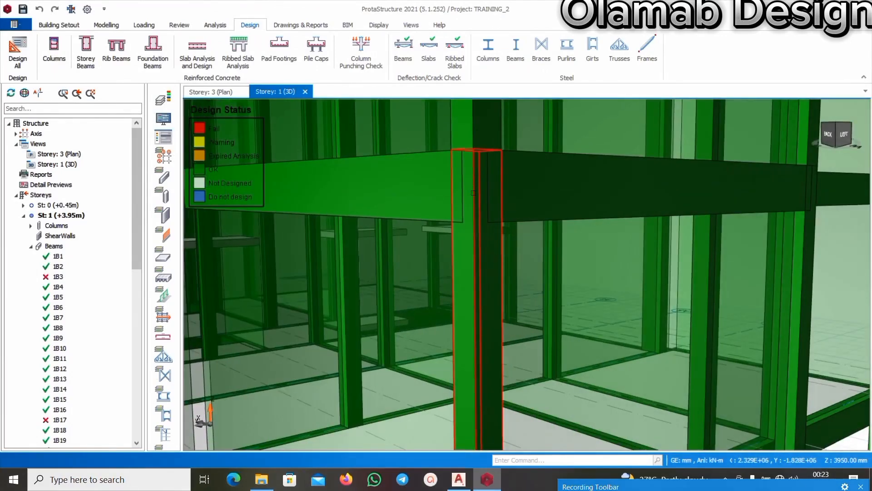
scroll(471, 176, down, 6)
scroll(477, 293, down, 2)
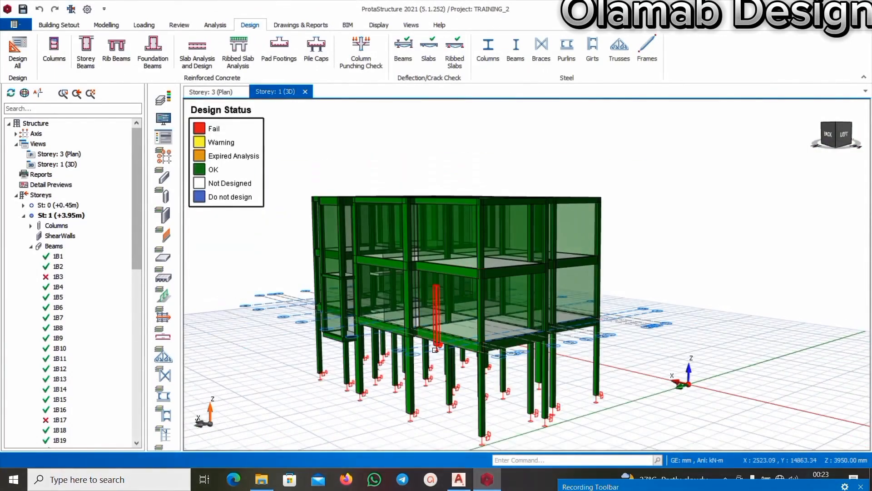
middle_drag(438, 316, 574, 371)
scroll(540, 341, down, 4)
middle_drag(396, 374, 522, 352)
scroll(505, 295, up, 4)
scroll(486, 227, down, 3)
middle_drag(472, 180, 580, 190)
scroll(462, 285, up, 3)
scroll(462, 285, down, 3)
middle_drag(462, 285, 352, 208)
scroll(467, 179, up, 3)
scroll(398, 234, down, 3)
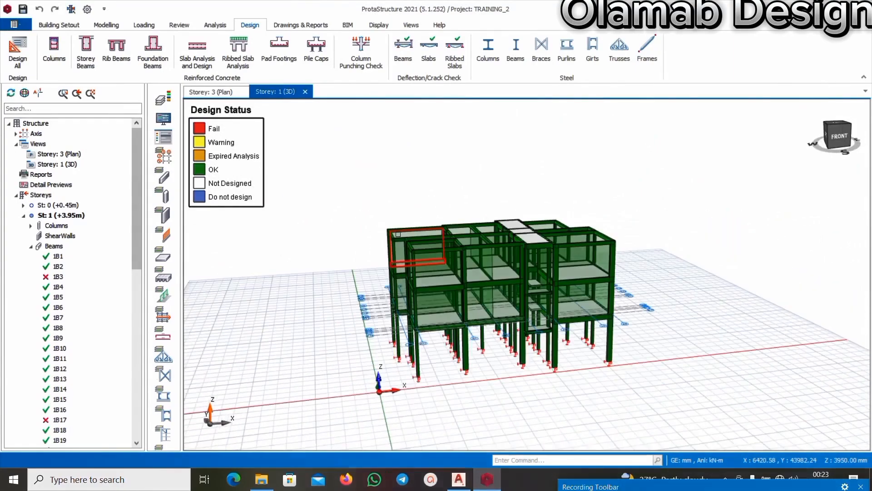